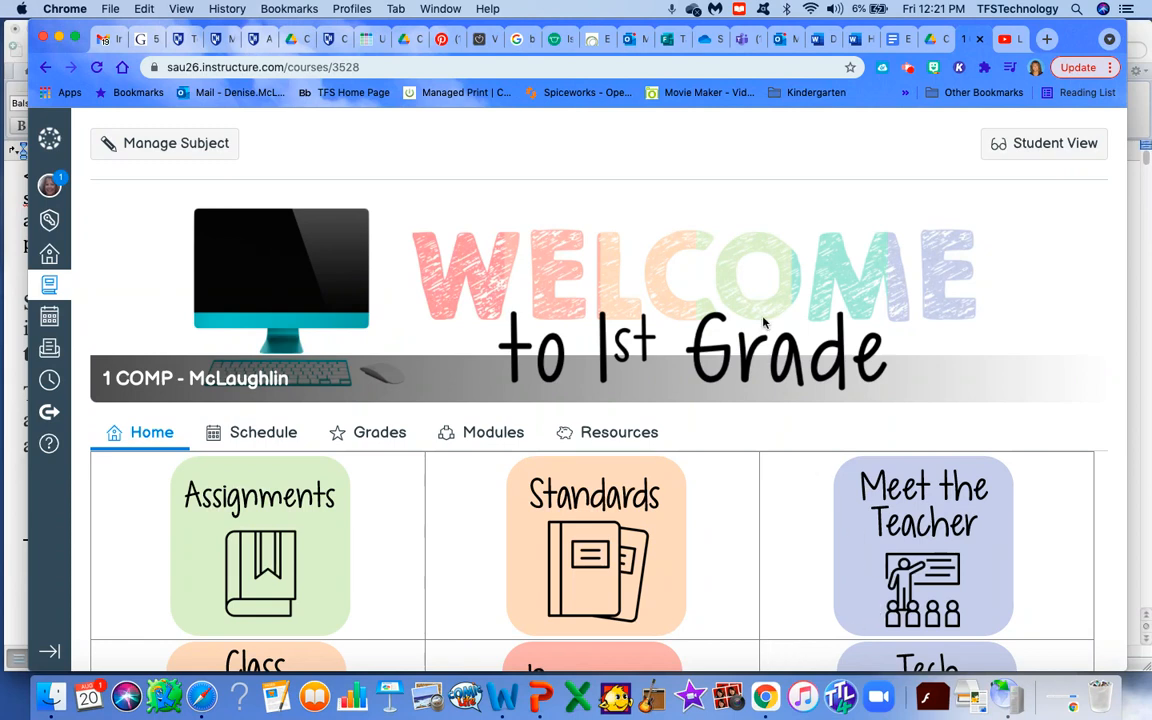
Create a new page in the 1 COMP subject's pages and title it "Lifecycle of Butterflies"
click(188, 147)
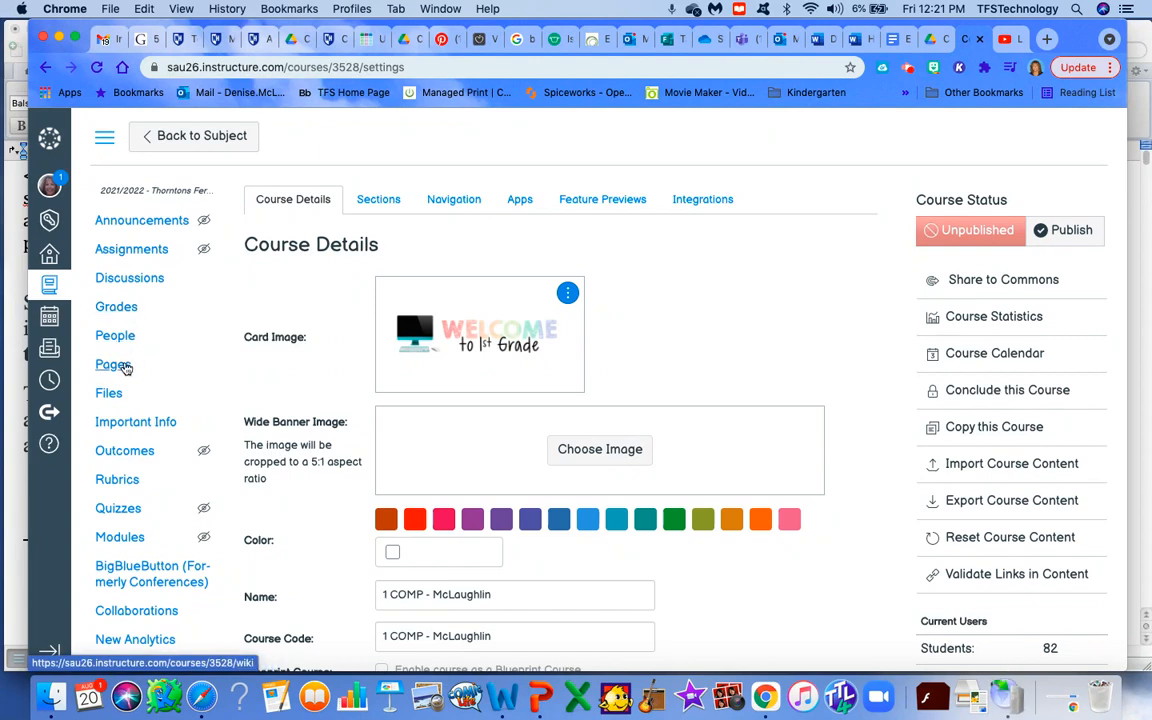
click(113, 365)
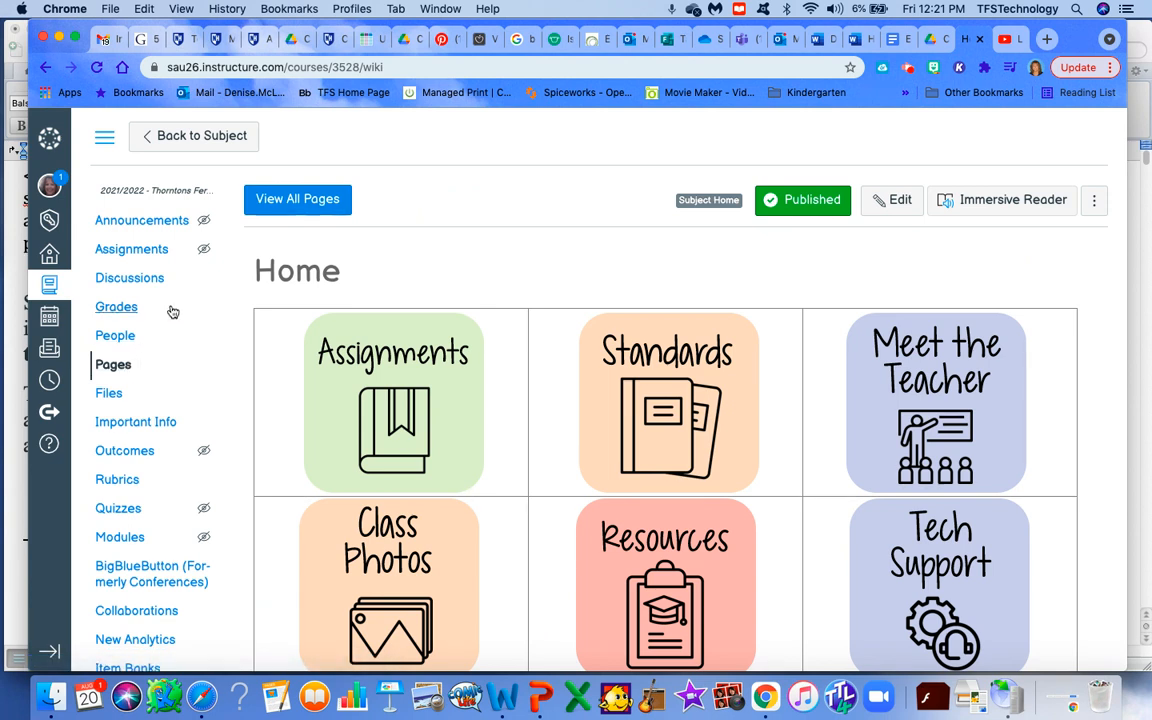
click(313, 204)
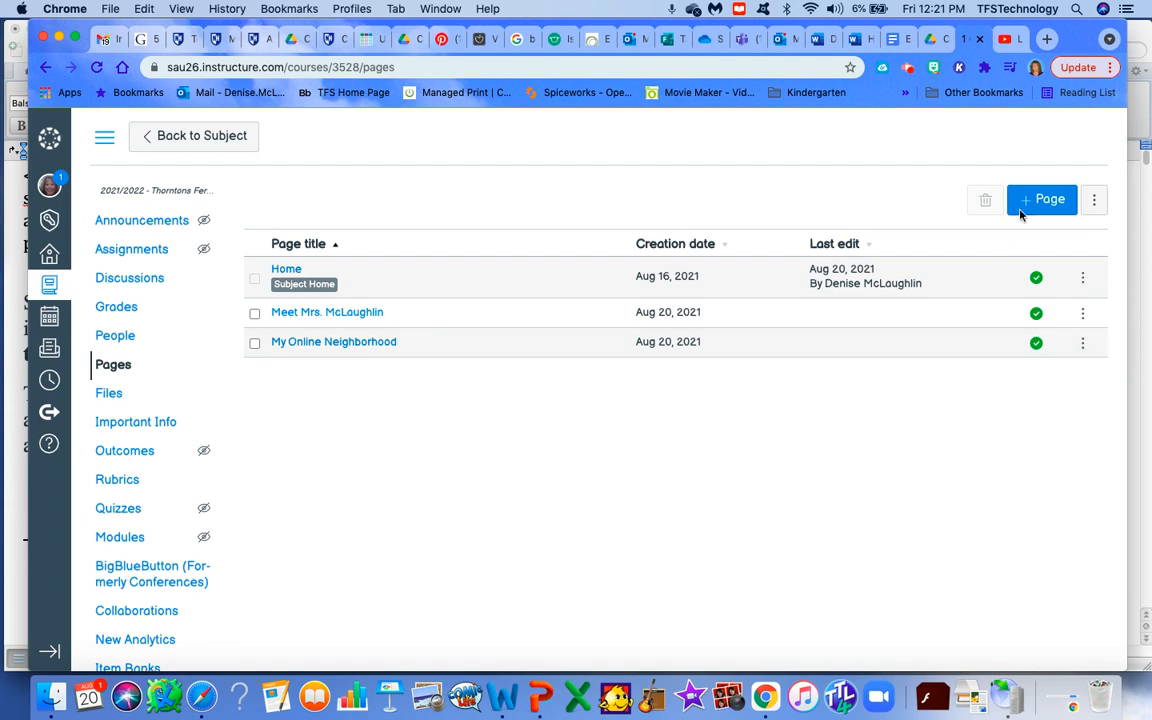
click(1048, 203)
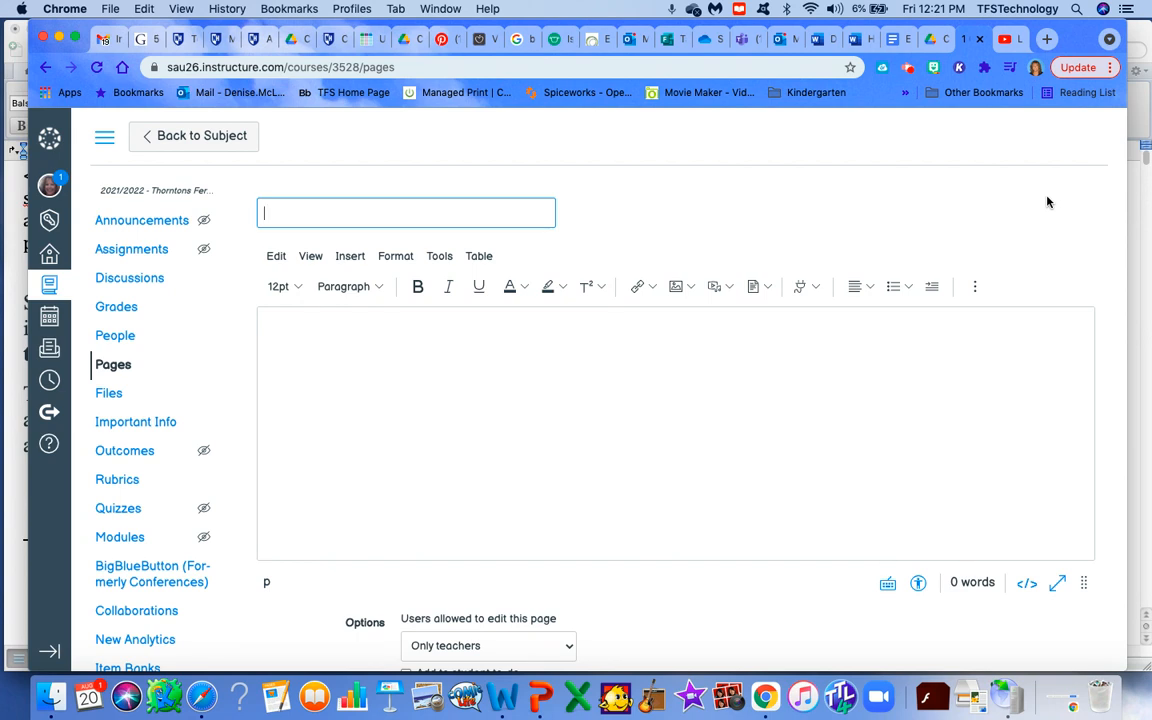
text(Lifecycle of Butterflies)
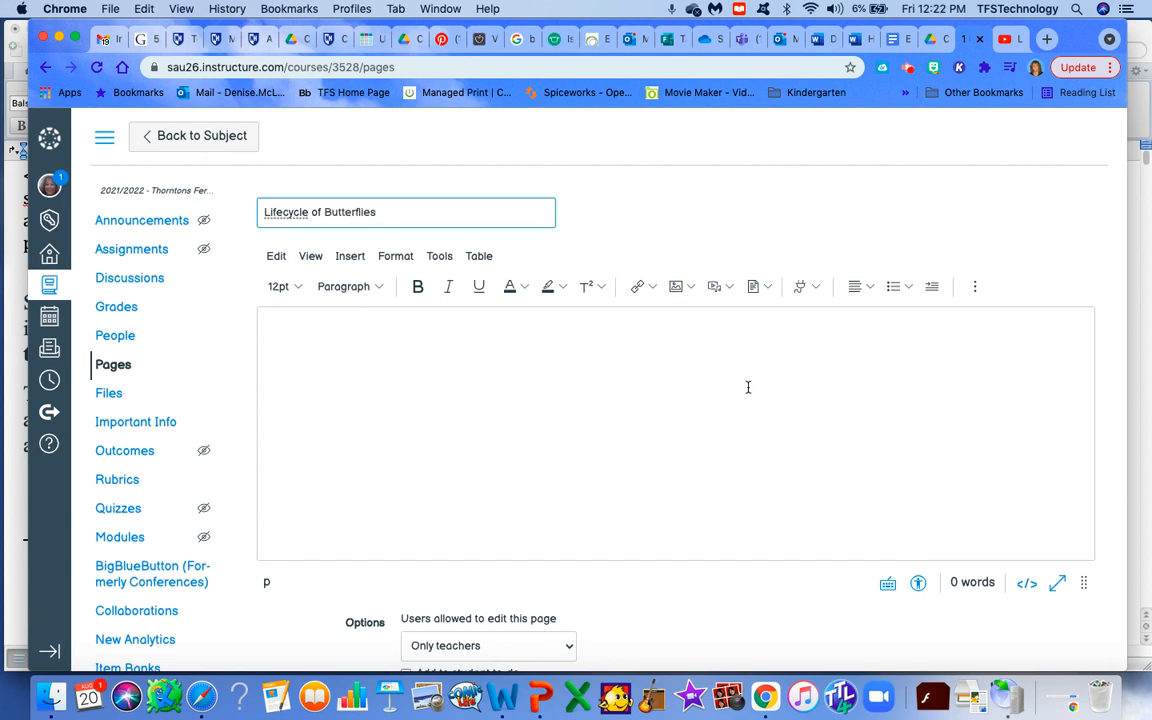
Insert a table with two columns and one row into the page body
click(414, 339)
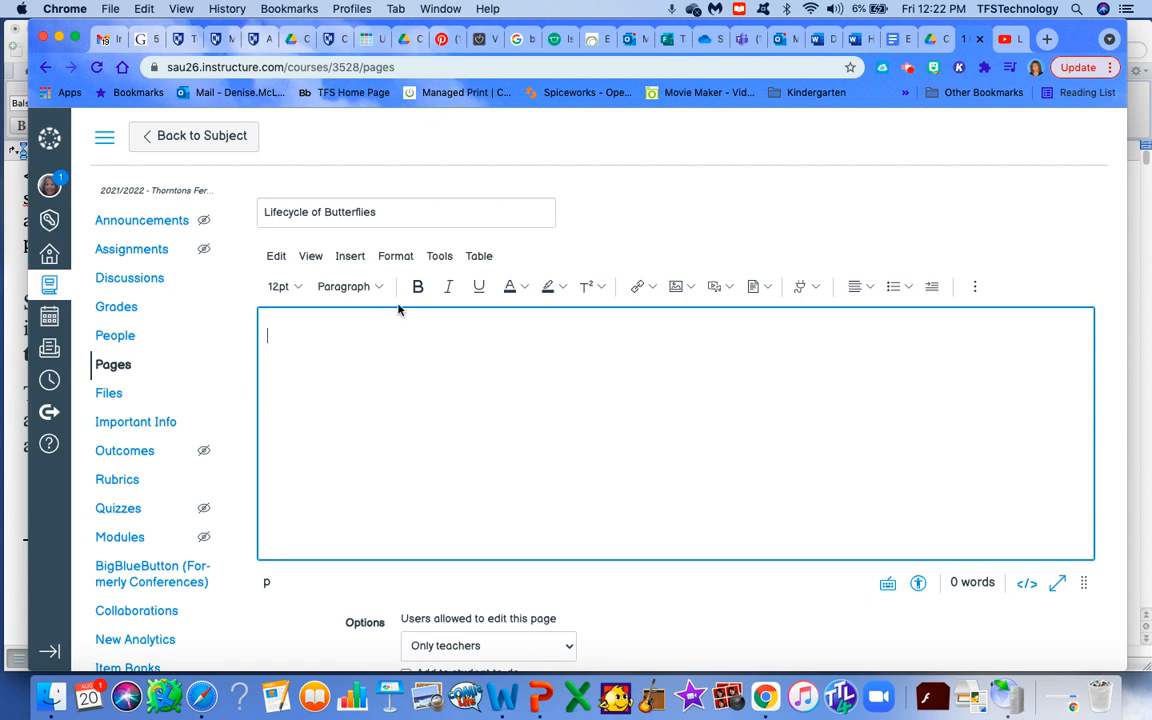
click(358, 257)
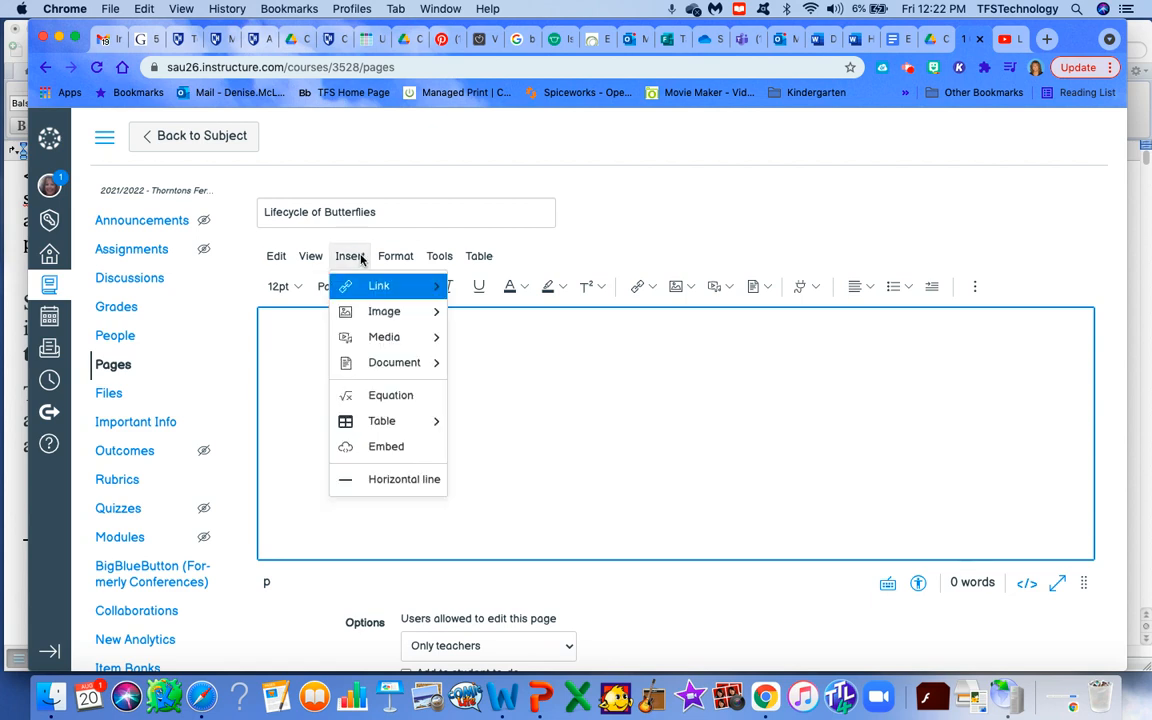
mouse_move(380, 424)
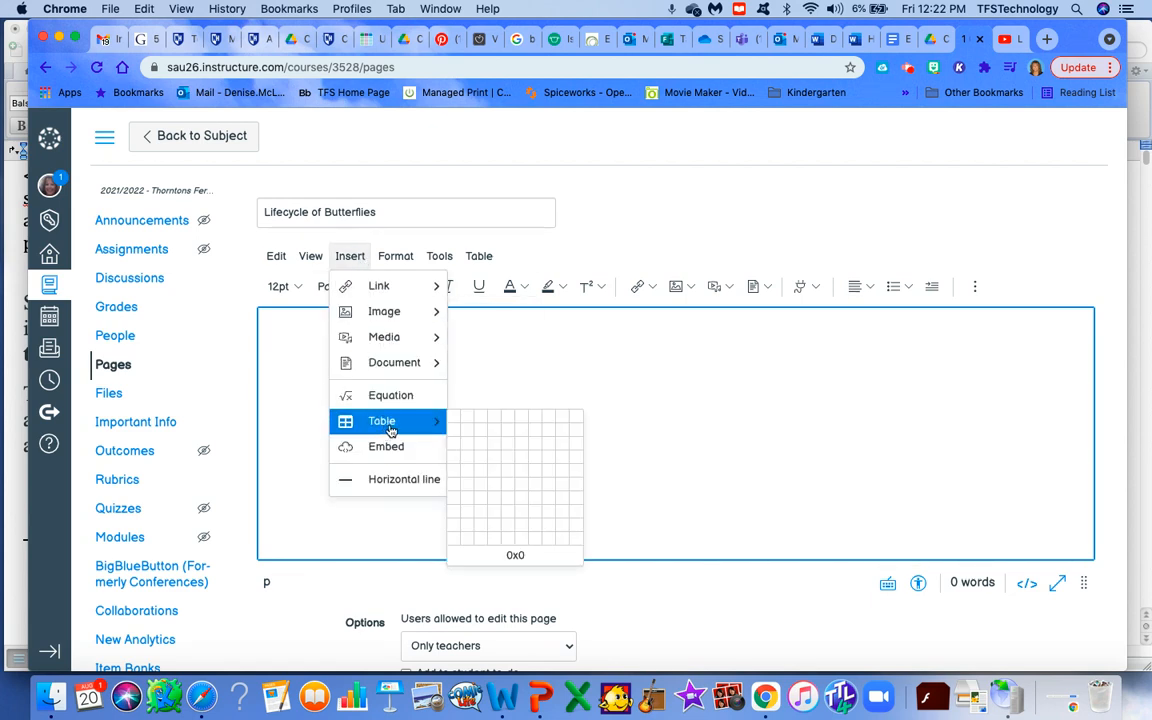
click(464, 420)
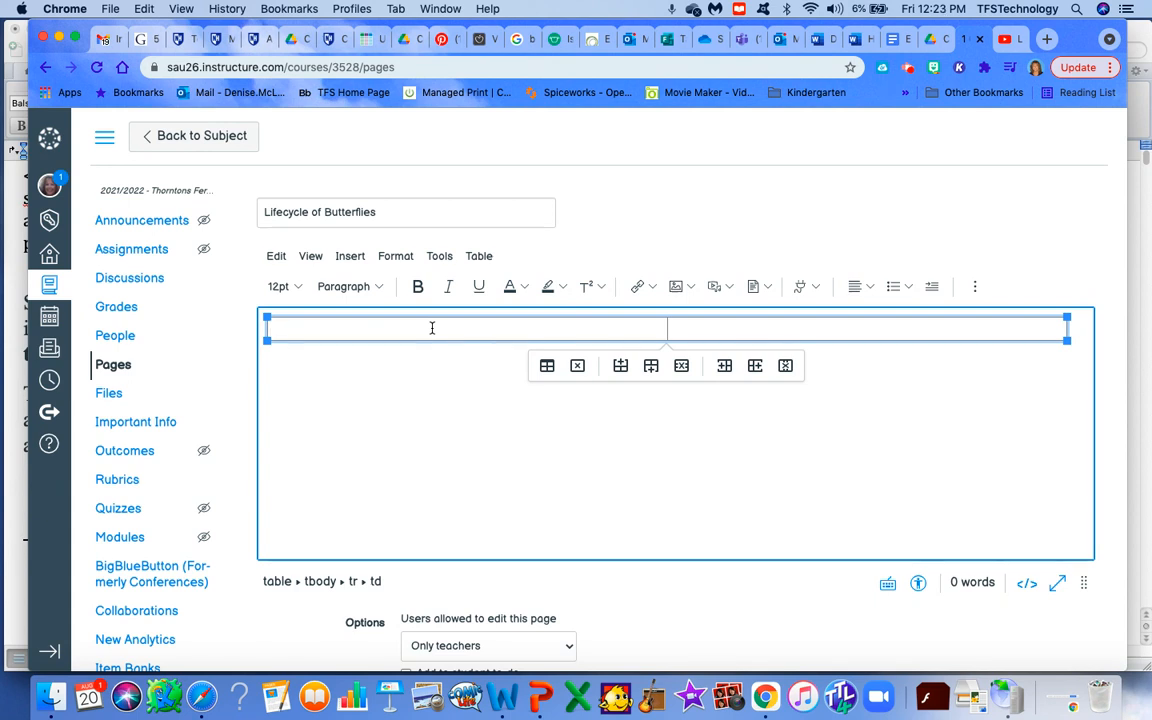
Upload butterflies.png from the Bitmojis folder on the computer into the table's first cell
click(677, 288)
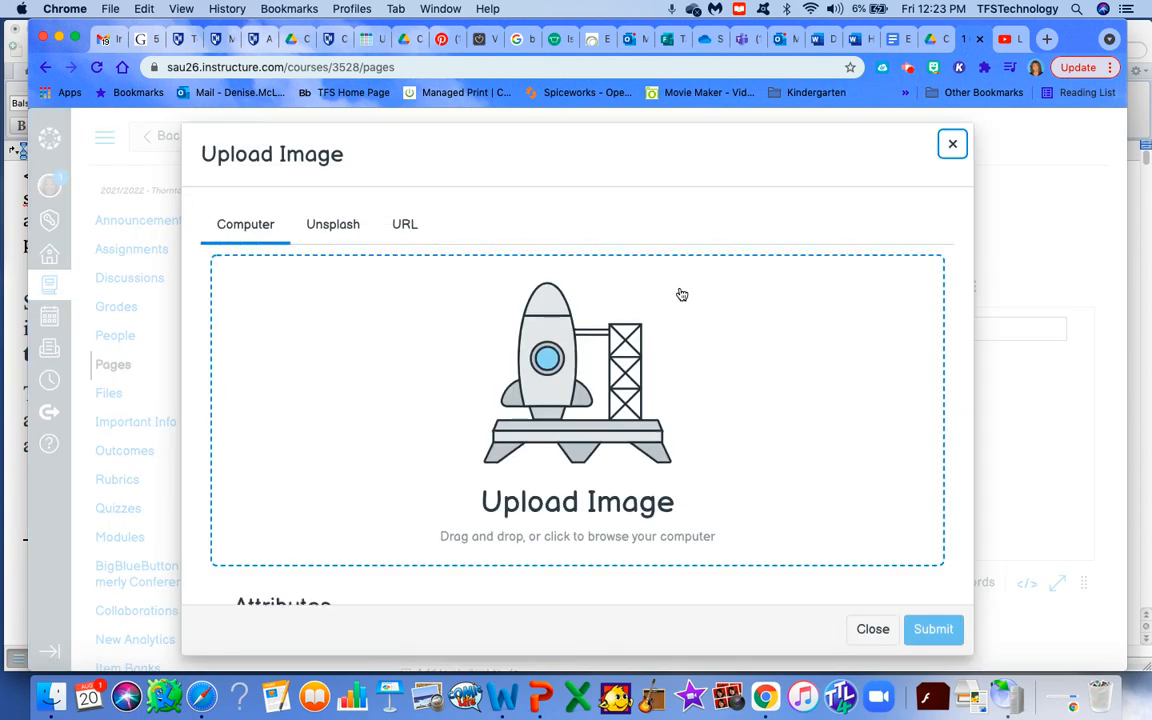
click(593, 410)
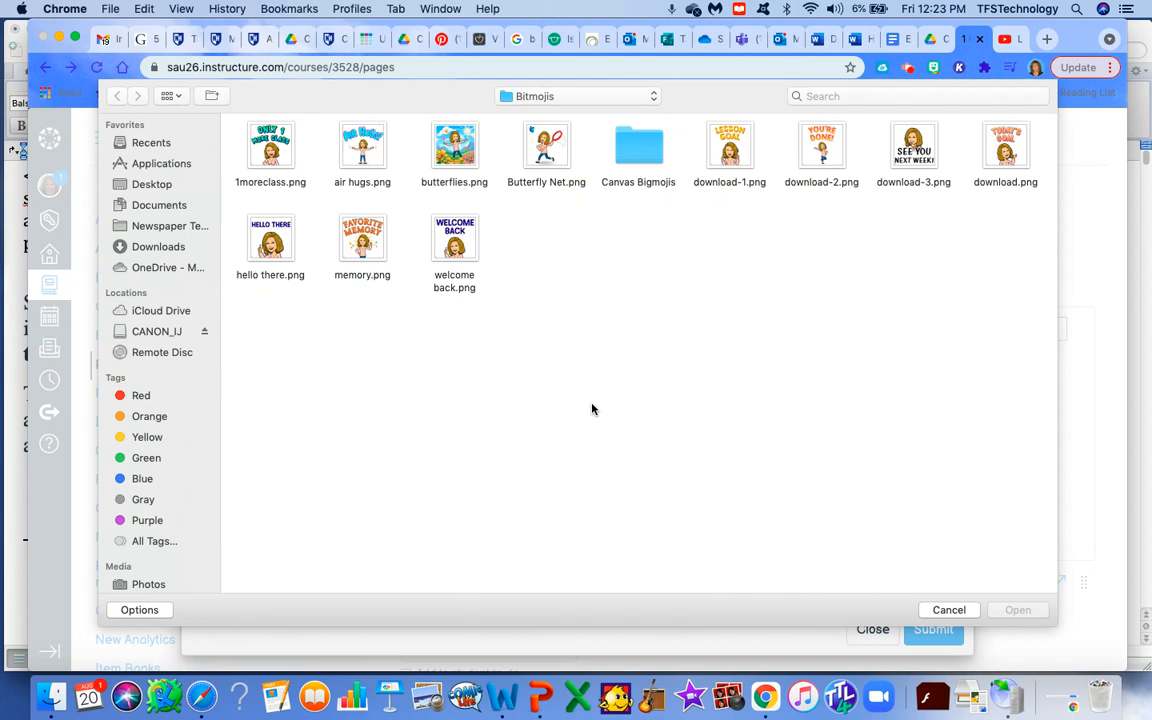
click(457, 158)
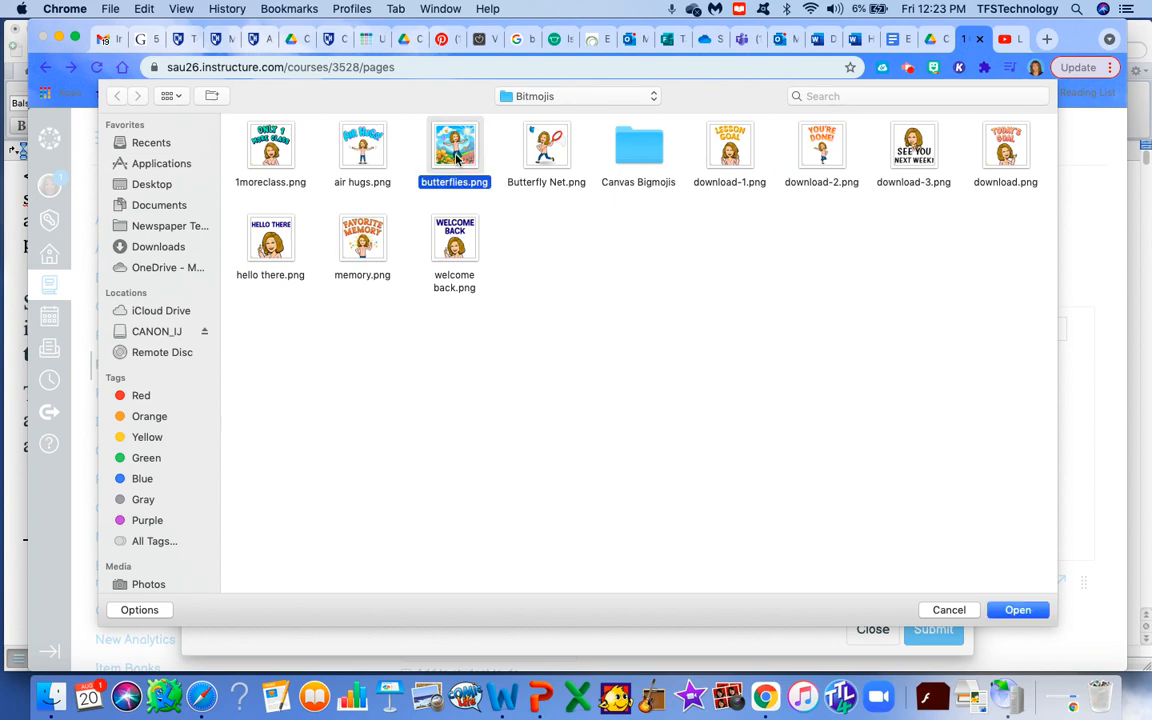
click(1017, 609)
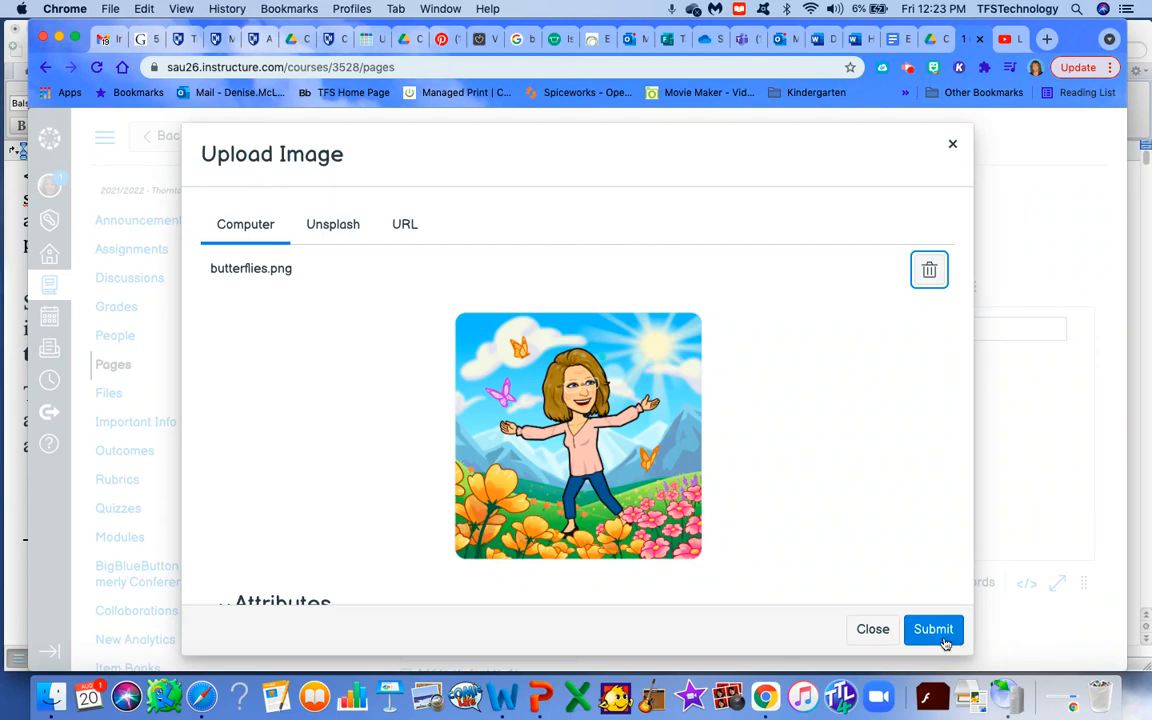
click(933, 629)
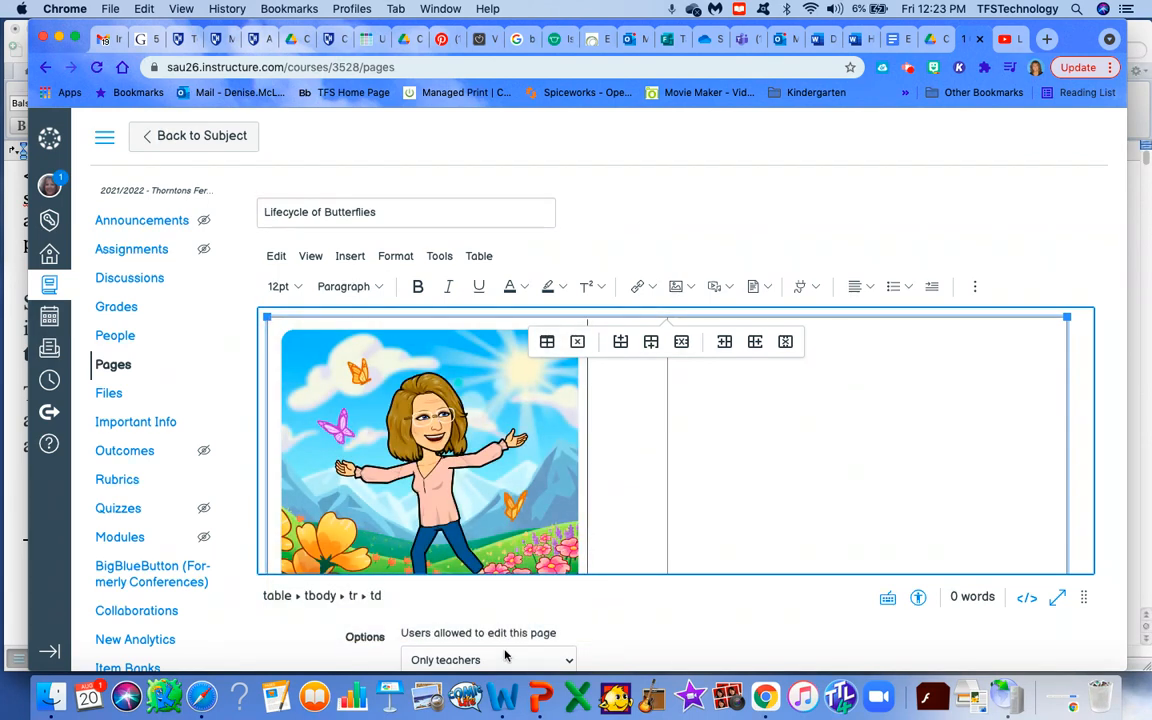
Center the butterfly image within the table's first cell
click(535, 427)
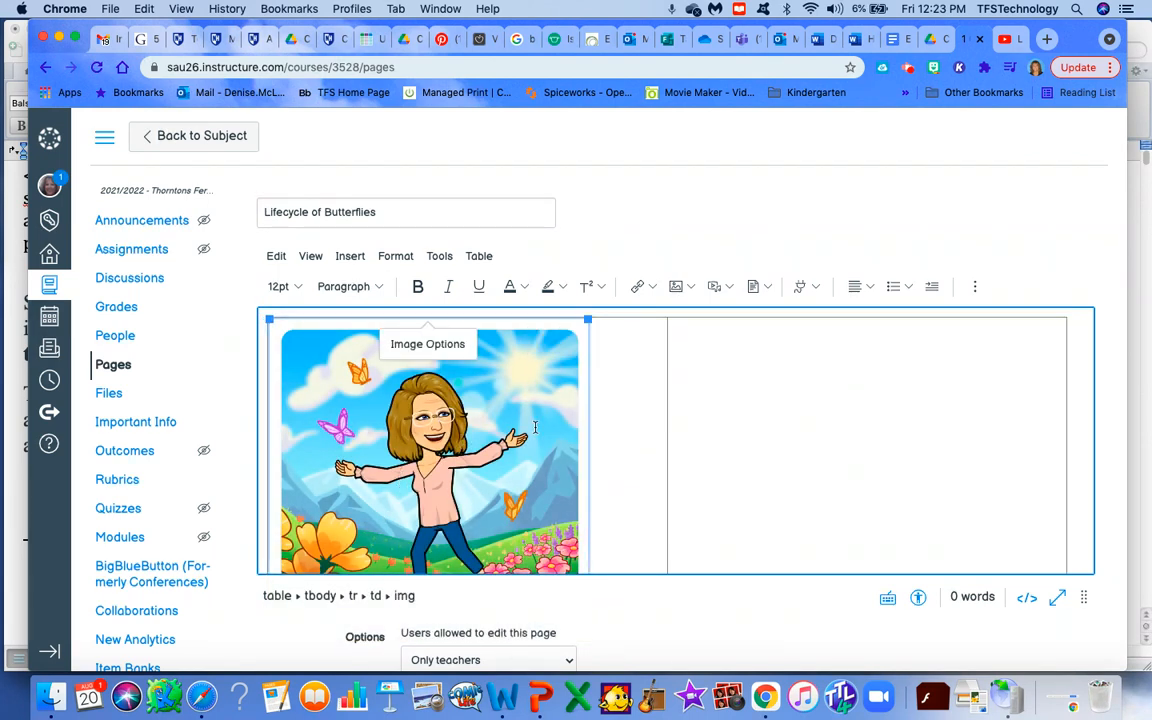
click(869, 287)
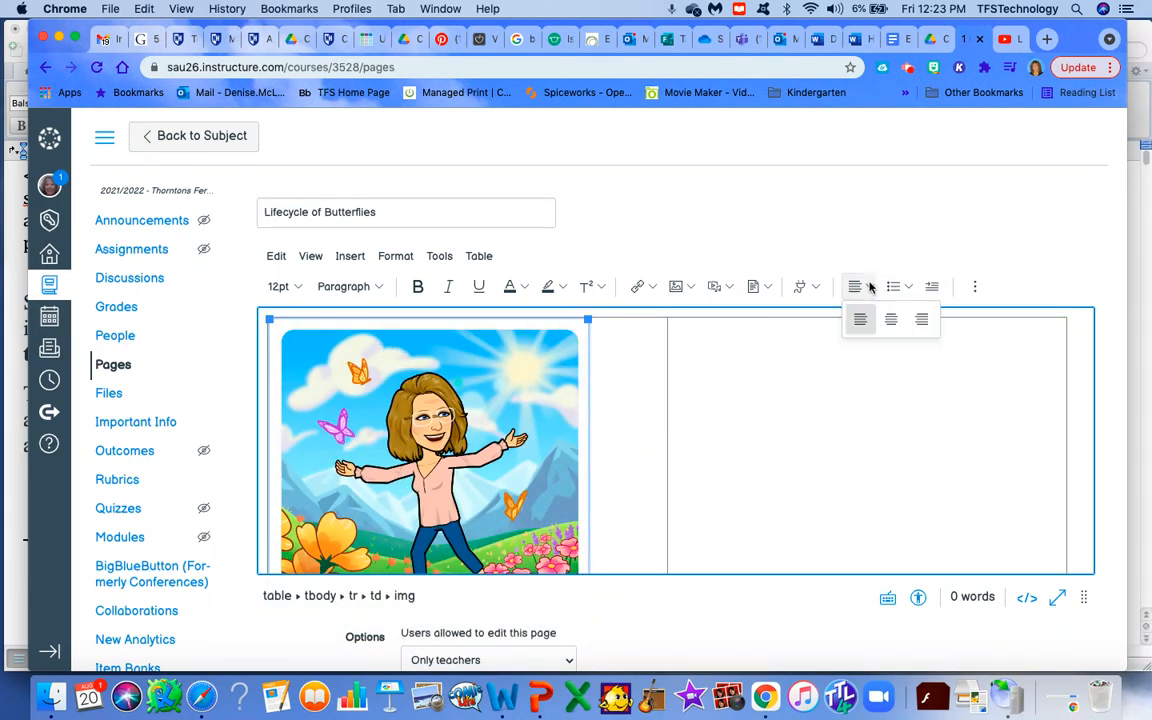
click(889, 319)
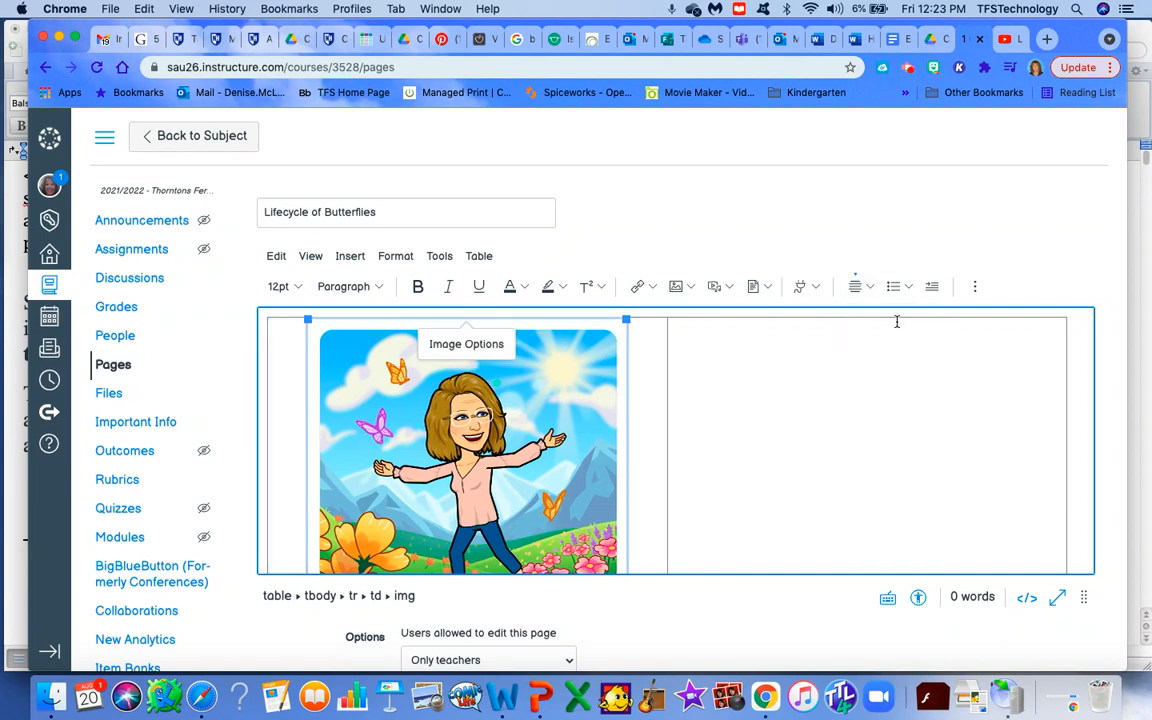
Copy the two highlighted paragraphs, starting "Since you are studying the lifecycle of a butterfly", from the Word document into the table's second cell
click(717, 364)
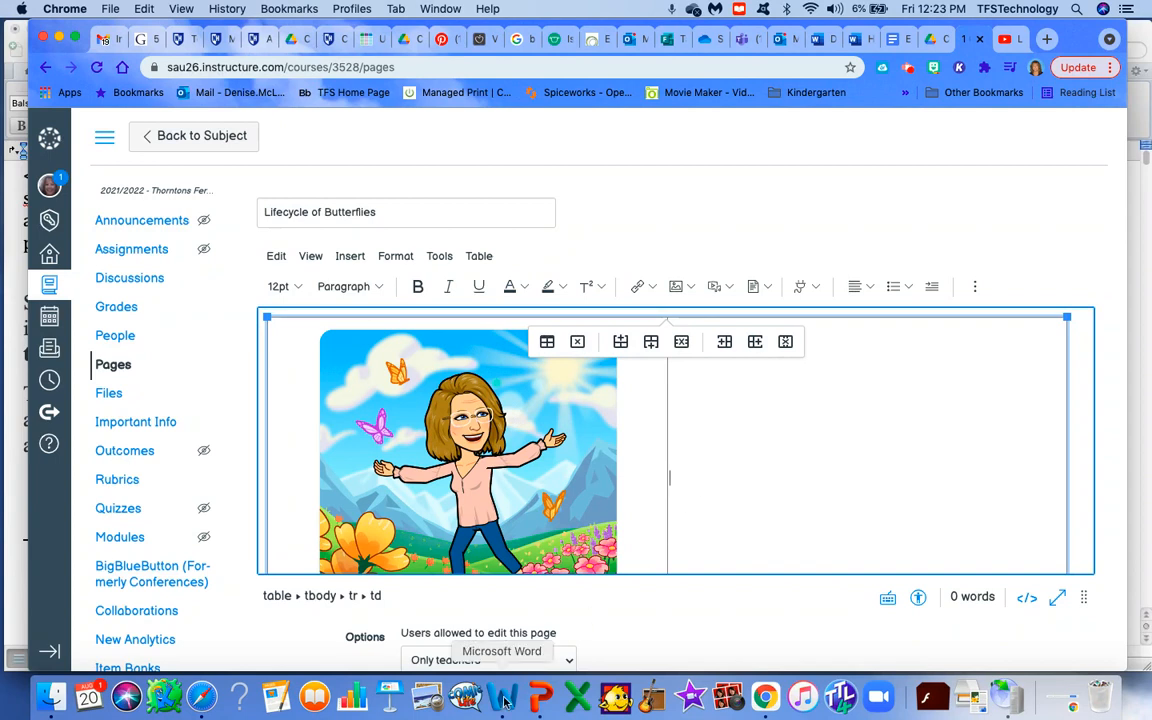
click(505, 703)
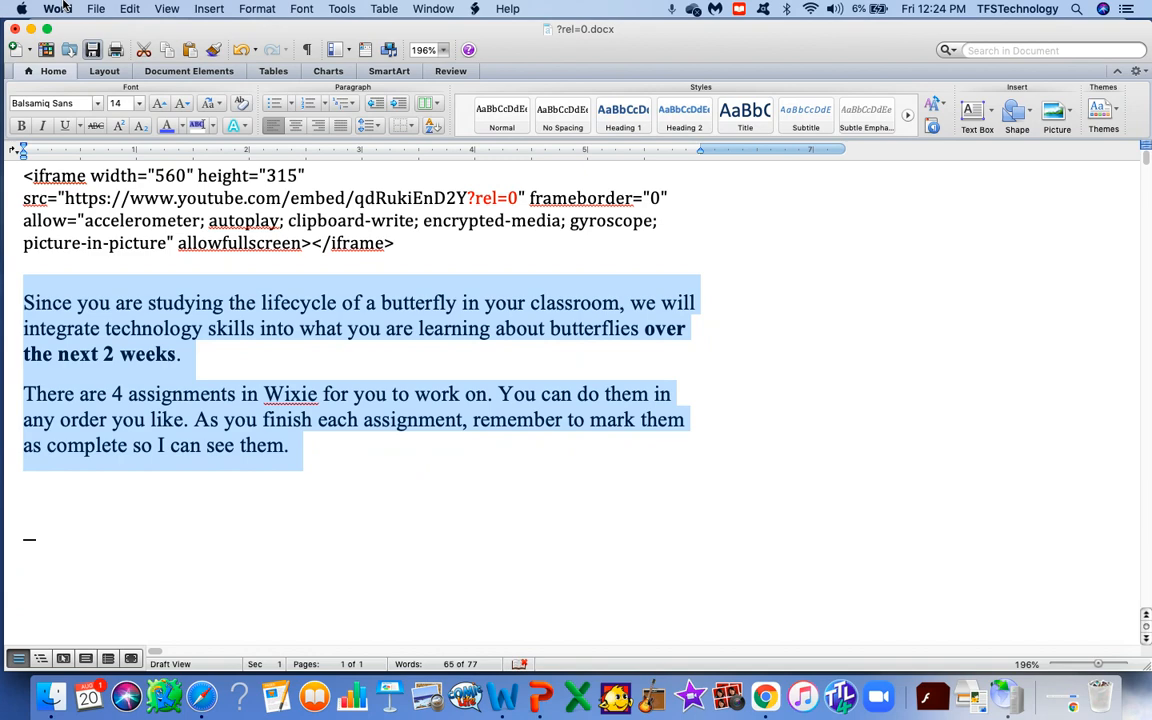
click(31, 29)
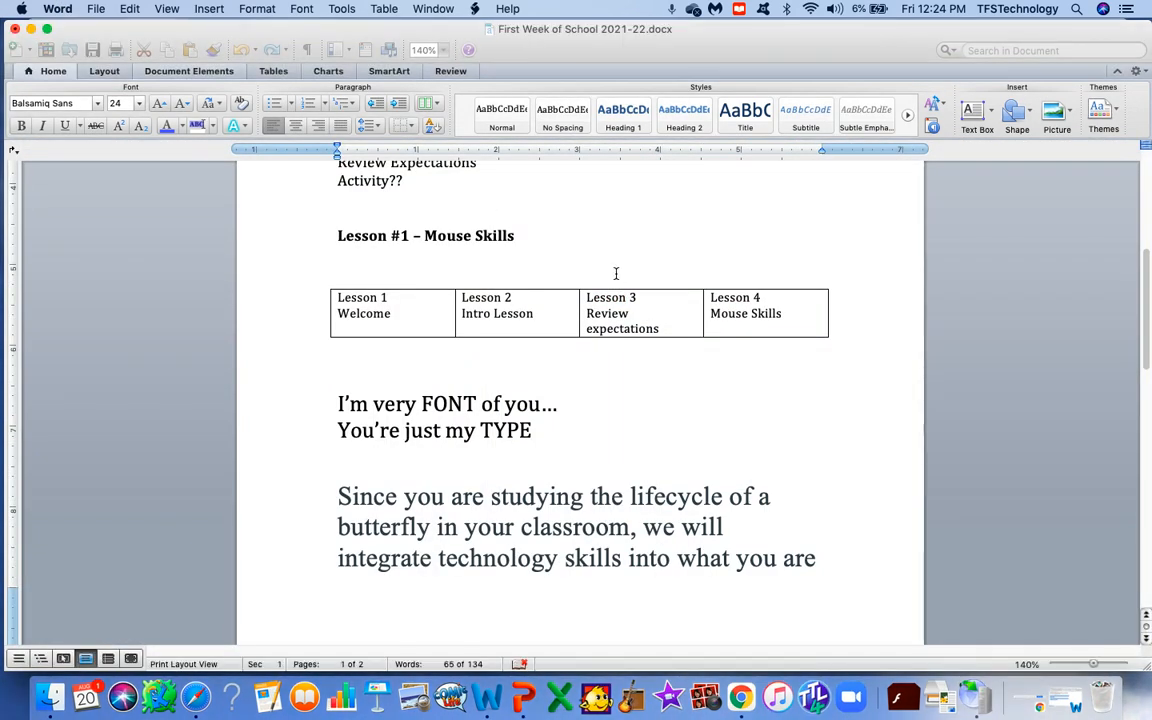
click(31, 29)
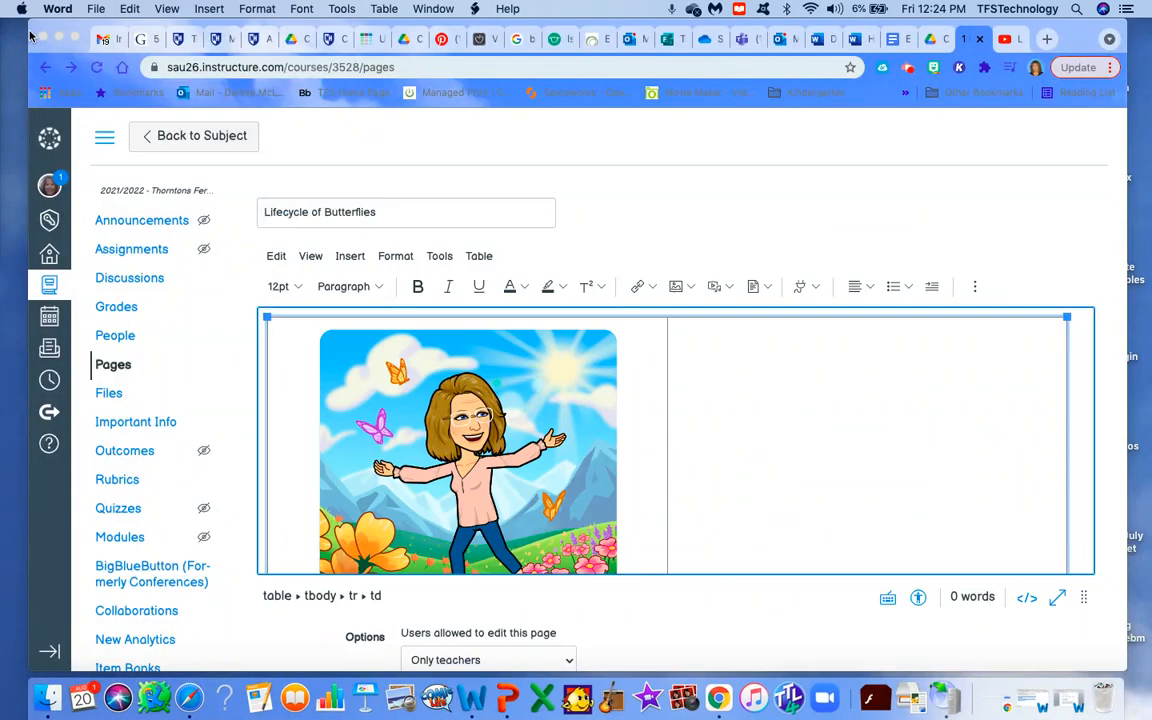
click(683, 391)
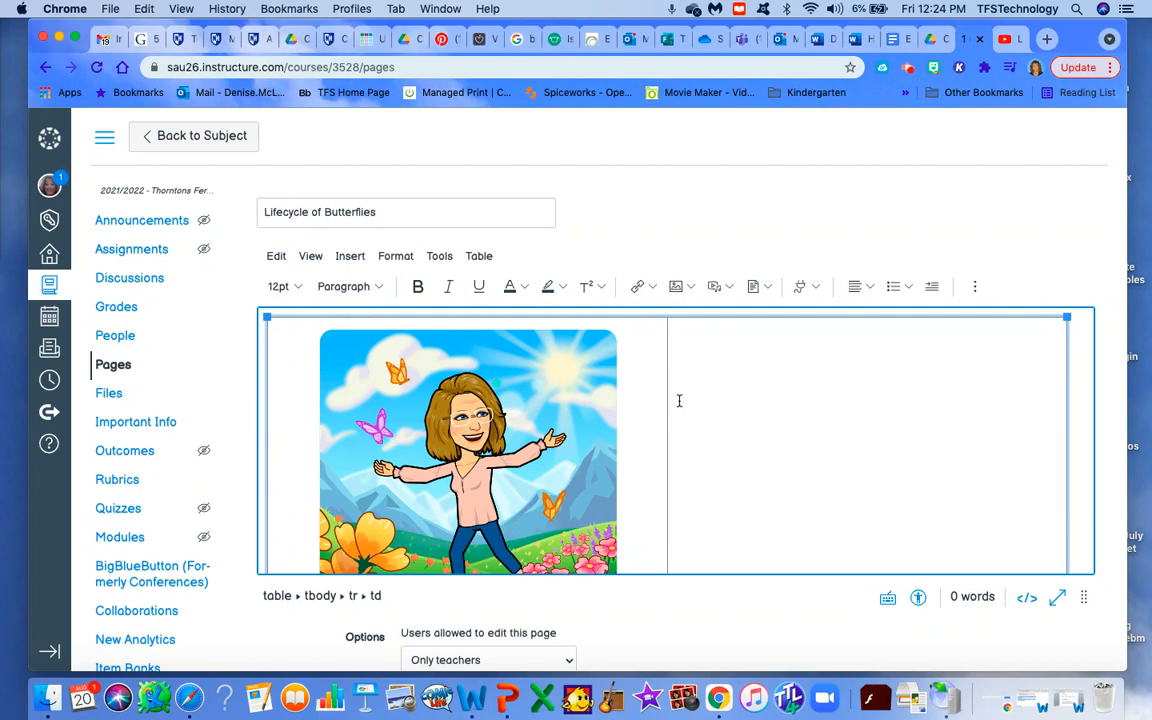
text(Since you are studying the lifecycle of a butterfly in your classroom, we will integrate technology skills into what you are learning about butterflies over the next 2 weeks. There are 4 assignments in Wixie for you to work on. You can do them in any order you like. As you finish each assignment, remember to mark them as complete so I can see them.)
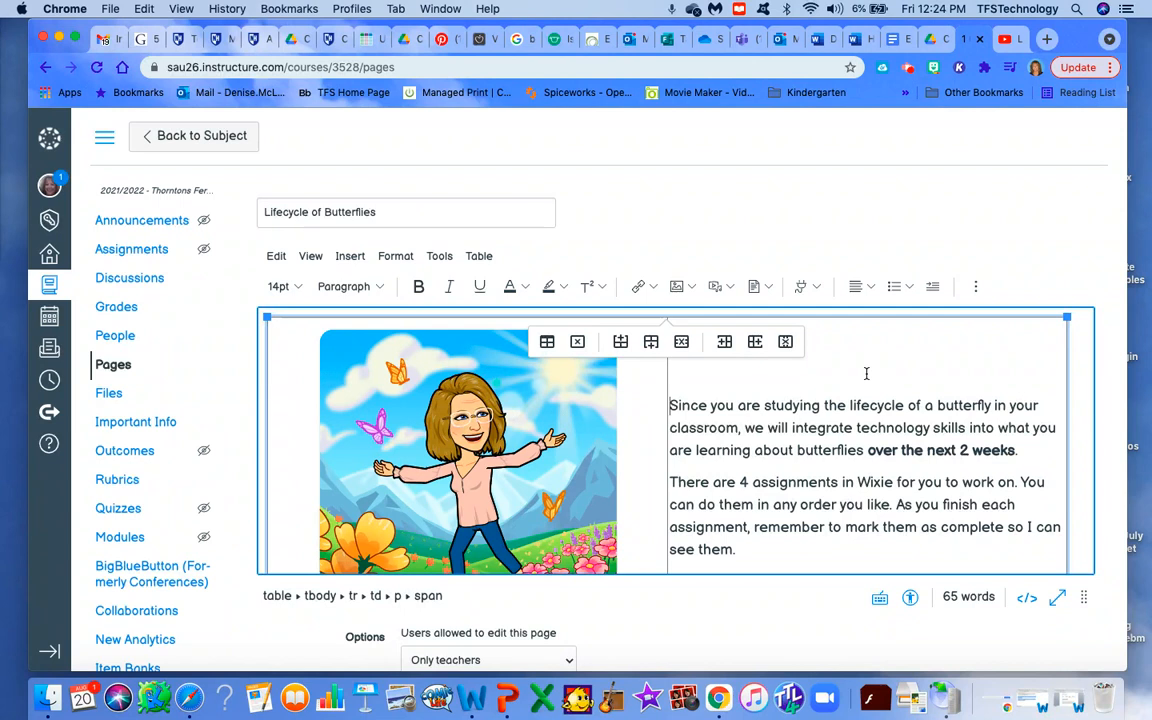
Set the table's border width to 0 in its properties and save
click(548, 344)
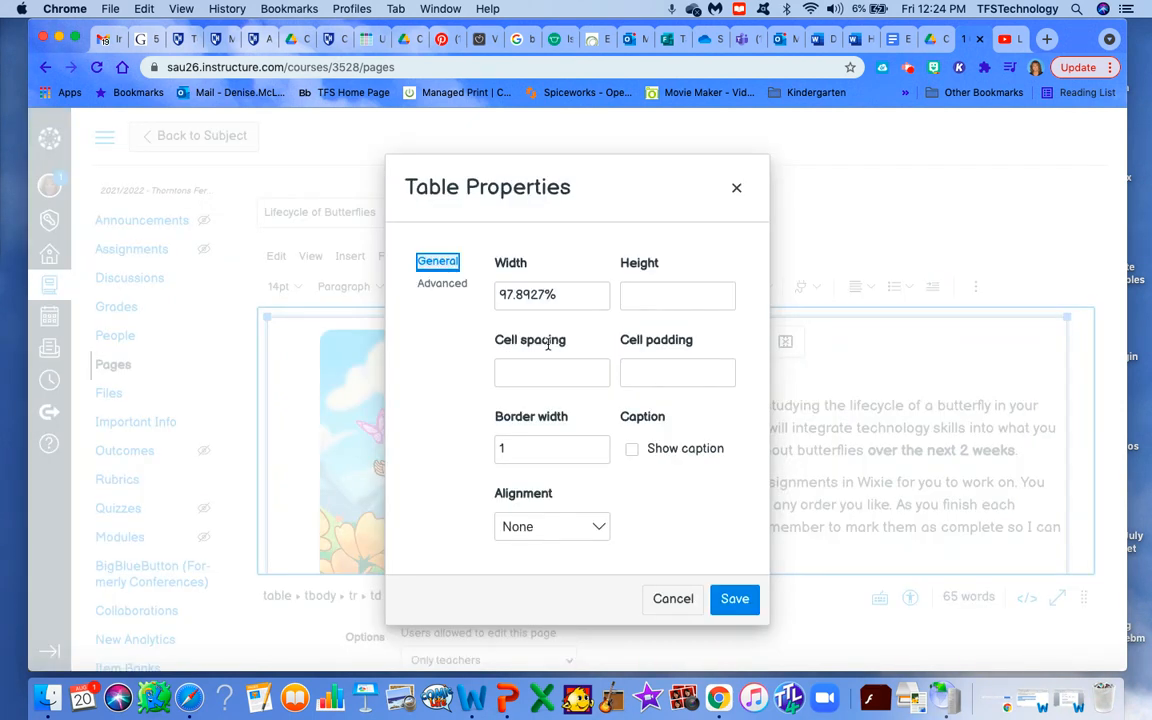
click(505, 453)
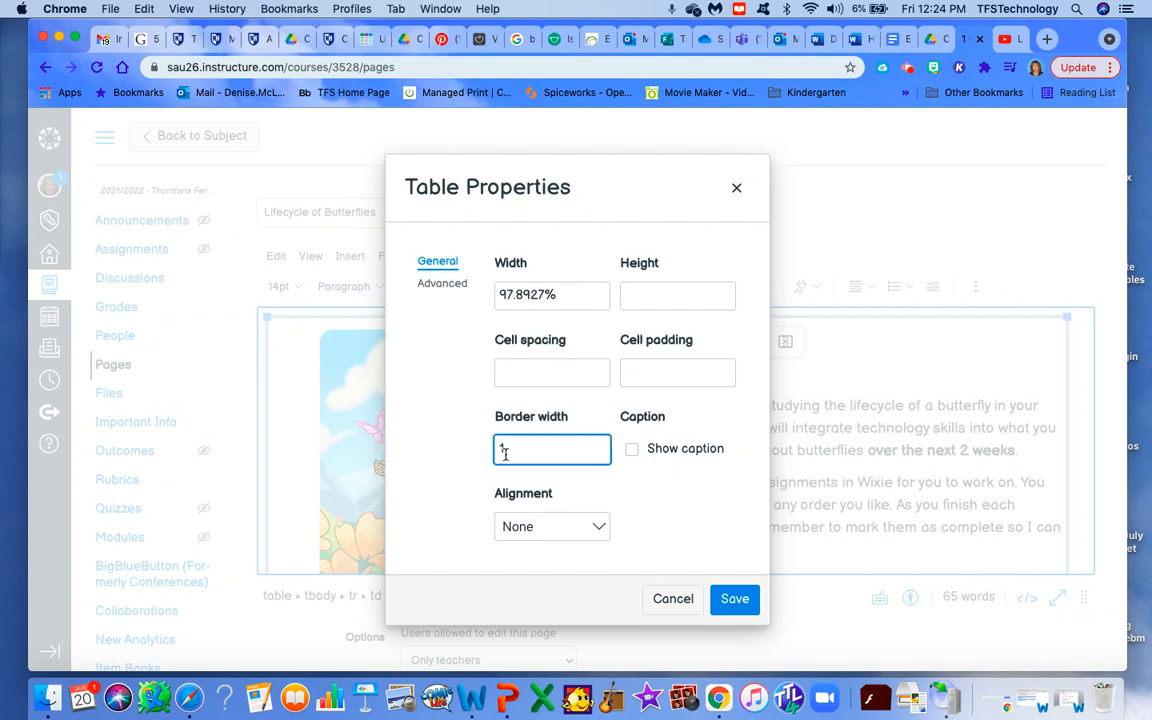
text(0)
click(735, 599)
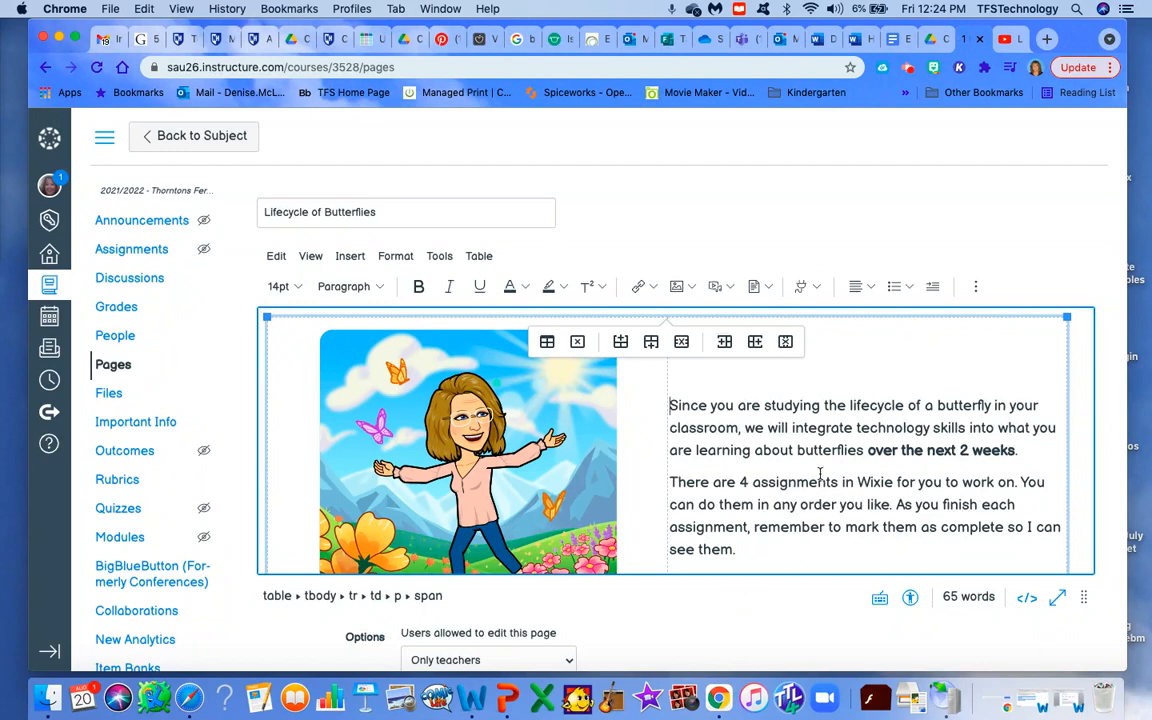
Place the cursor after the table and add blank lines below it
scroll(819, 474, down, 1)
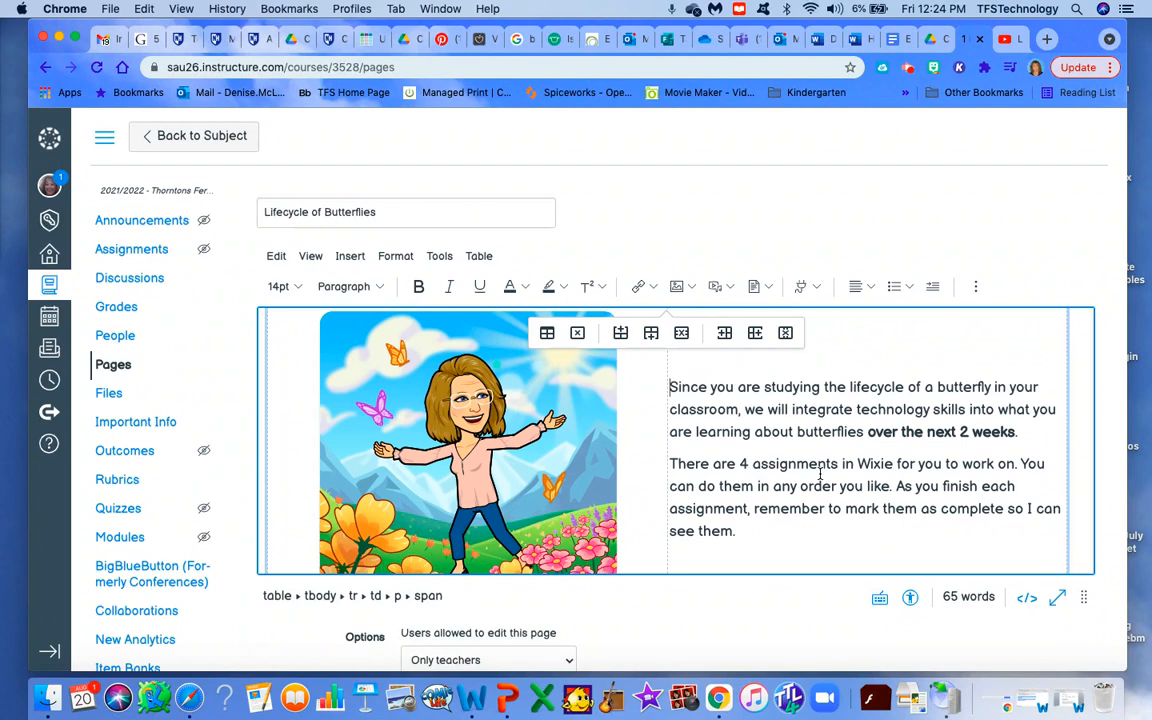
scroll(819, 474, down, 3)
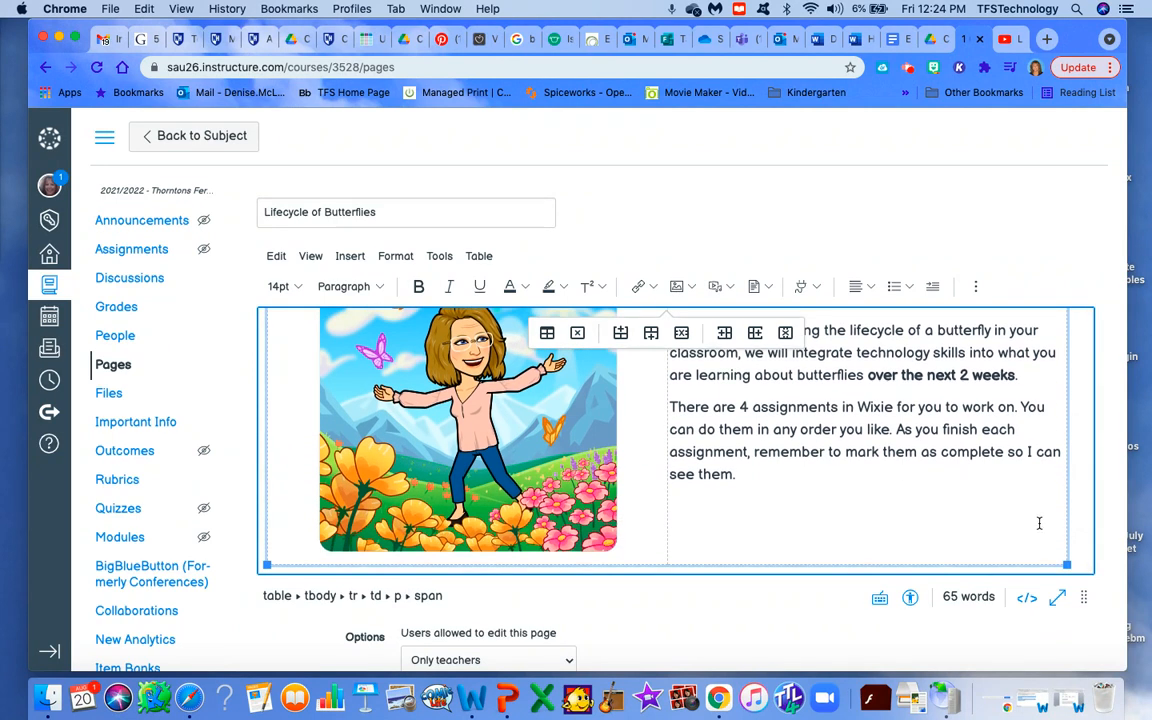
click(1080, 554)
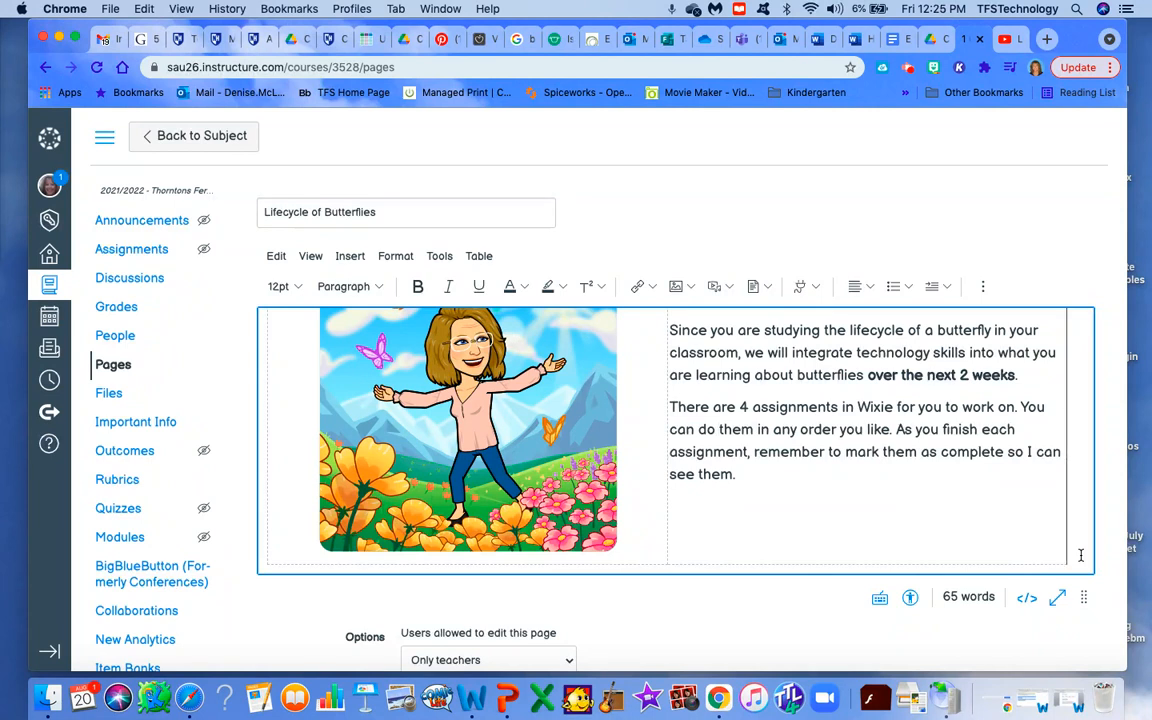
click(1081, 555)
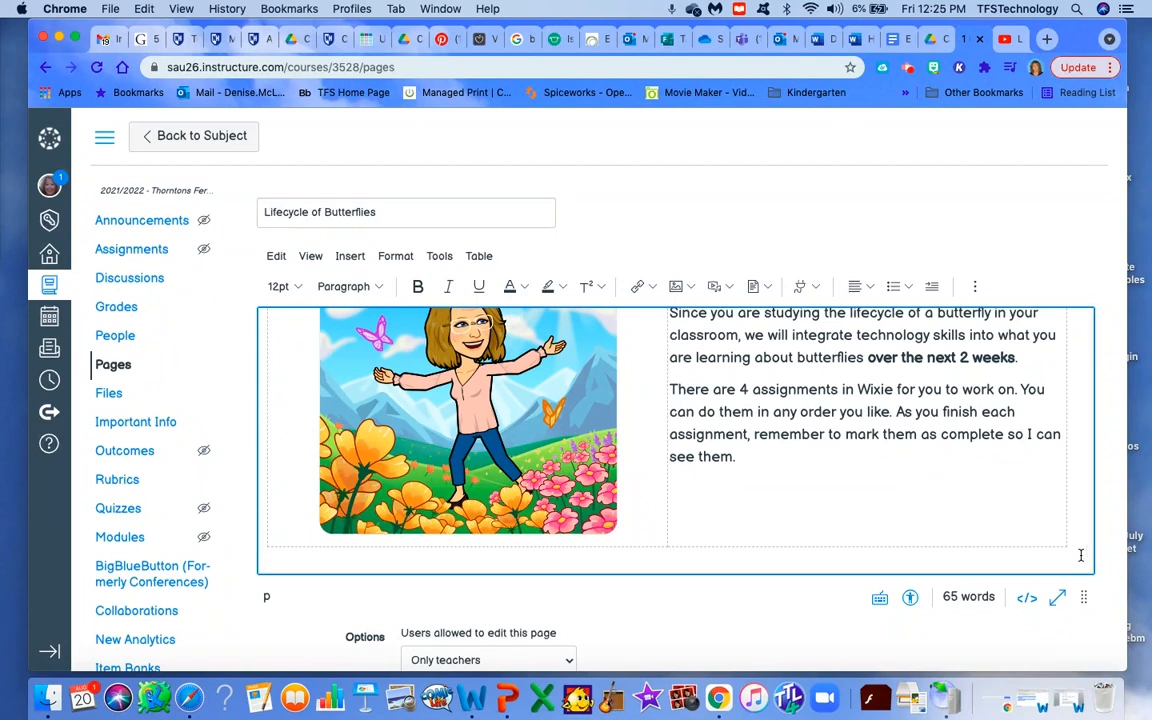
scroll(1081, 555, down, 1)
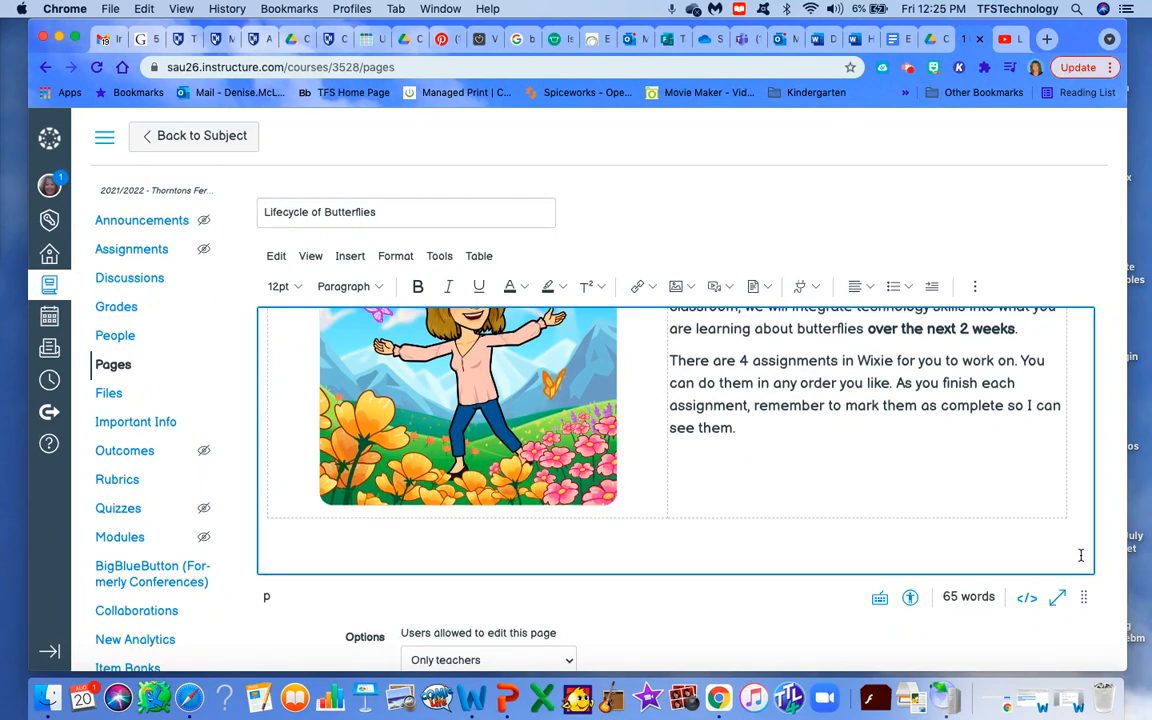
Copy the share link of the YouTube video "Life Cycle of a Butterfly" and return to the page being edited
click(1005, 40)
click(762, 399)
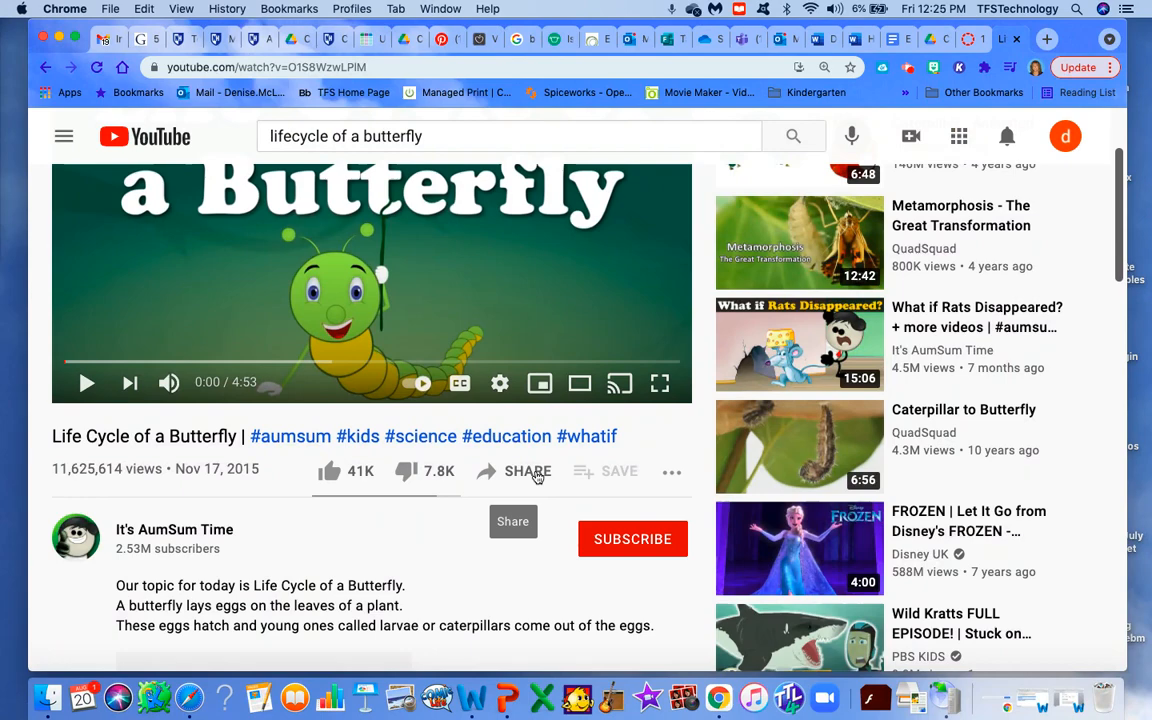
click(527, 472)
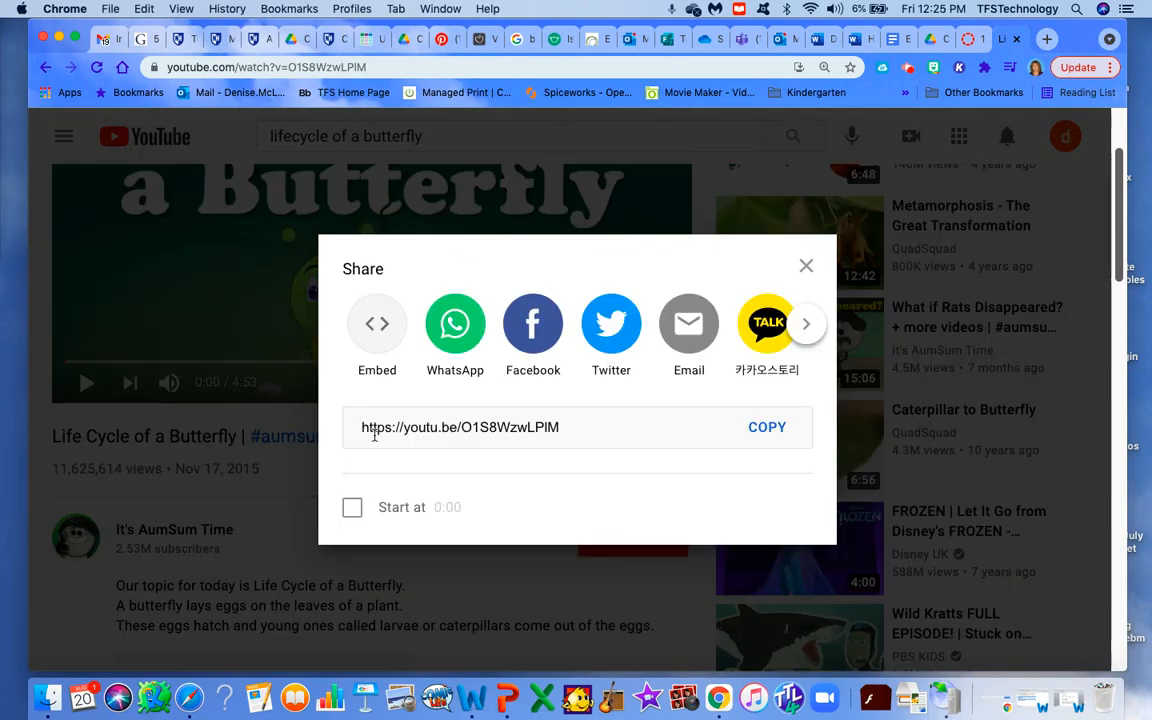
click(764, 430)
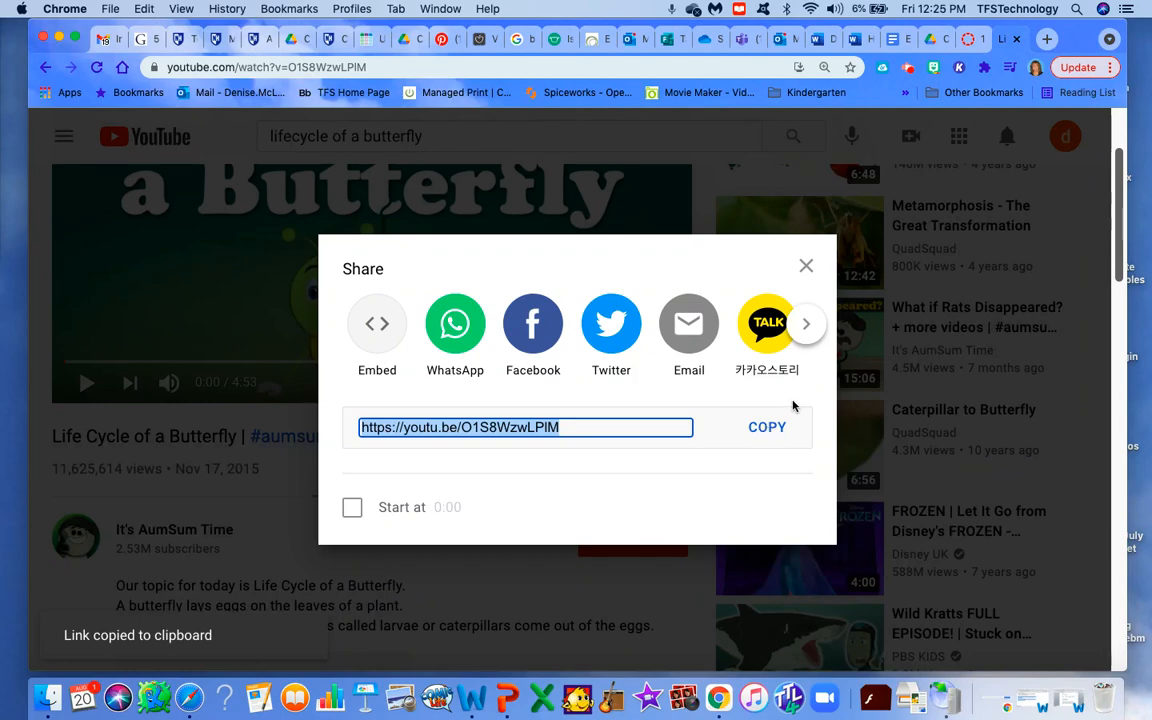
click(967, 41)
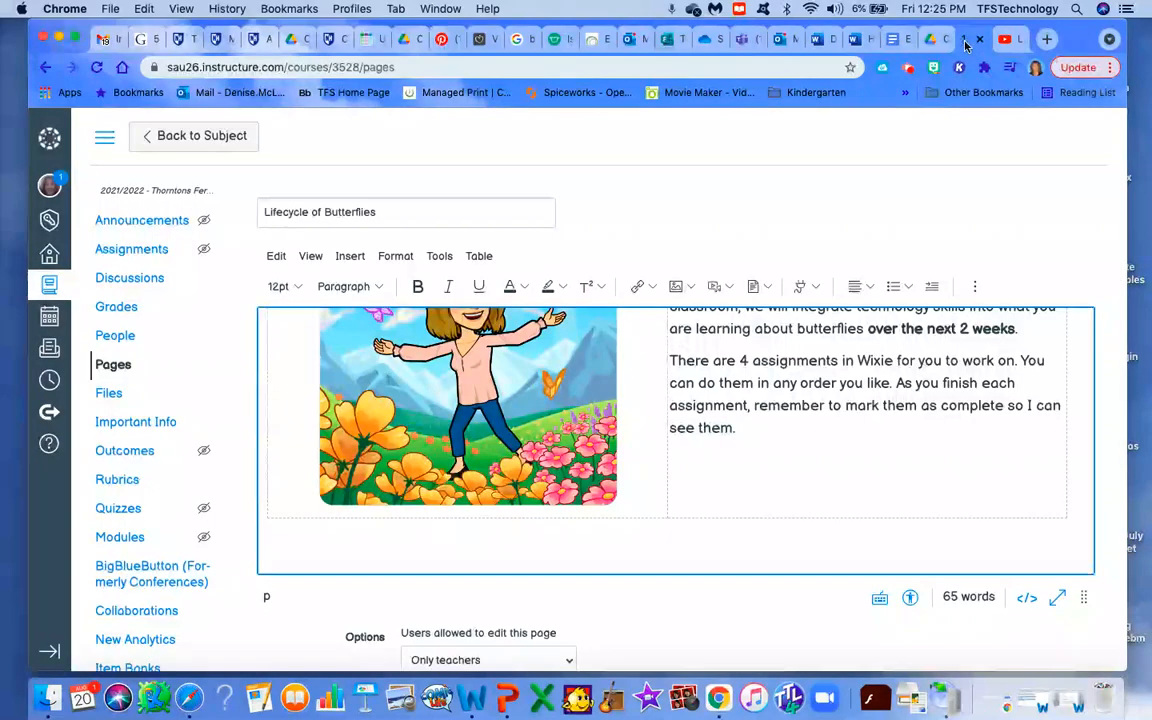
Insert an external link below the table with the text "The Butterfly Lifecycle" and the copied YouTube share link as its address
click(653, 289)
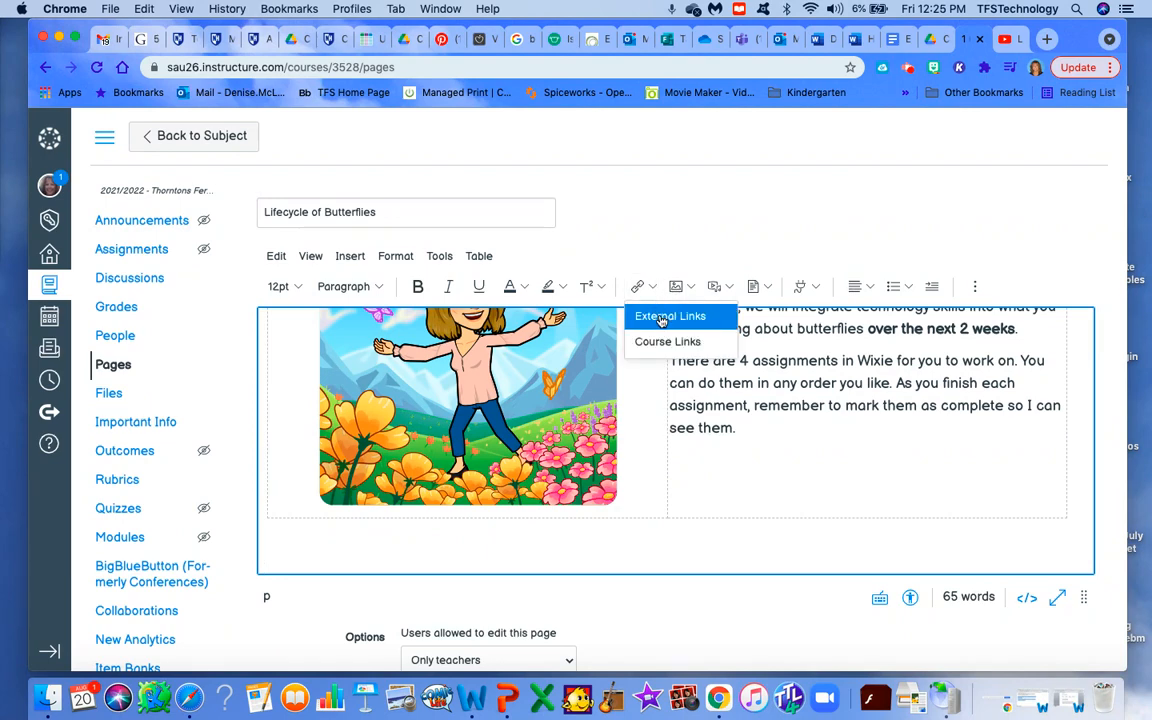
click(661, 318)
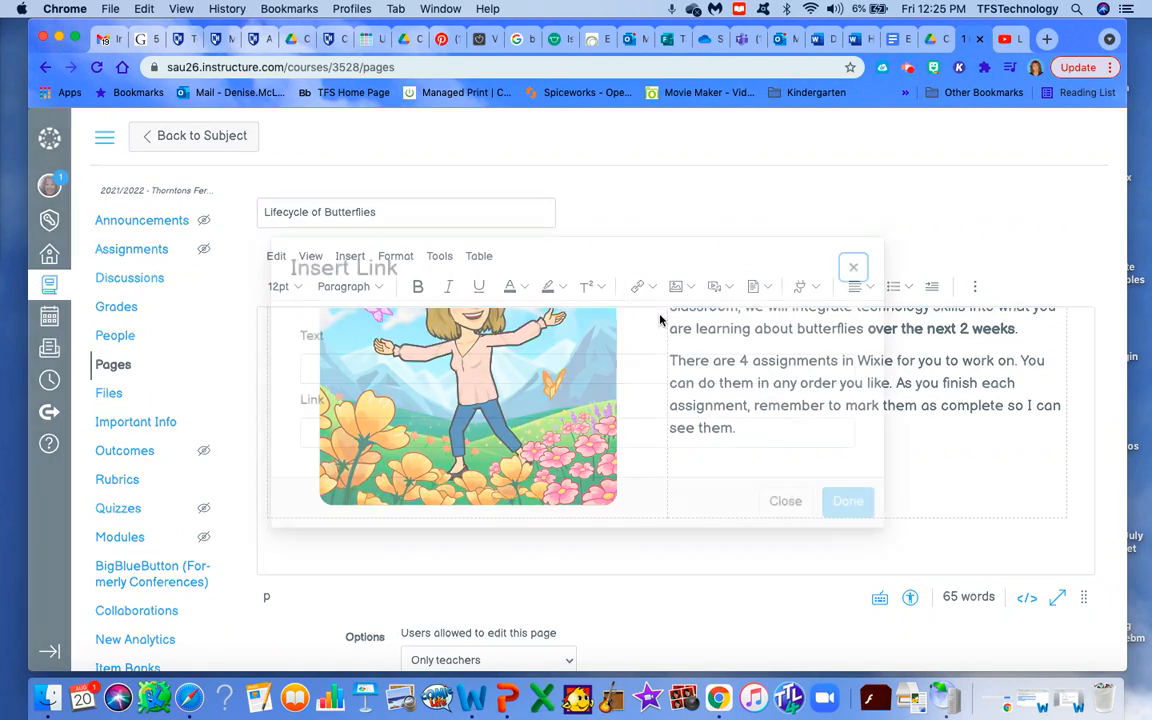
click(408, 371)
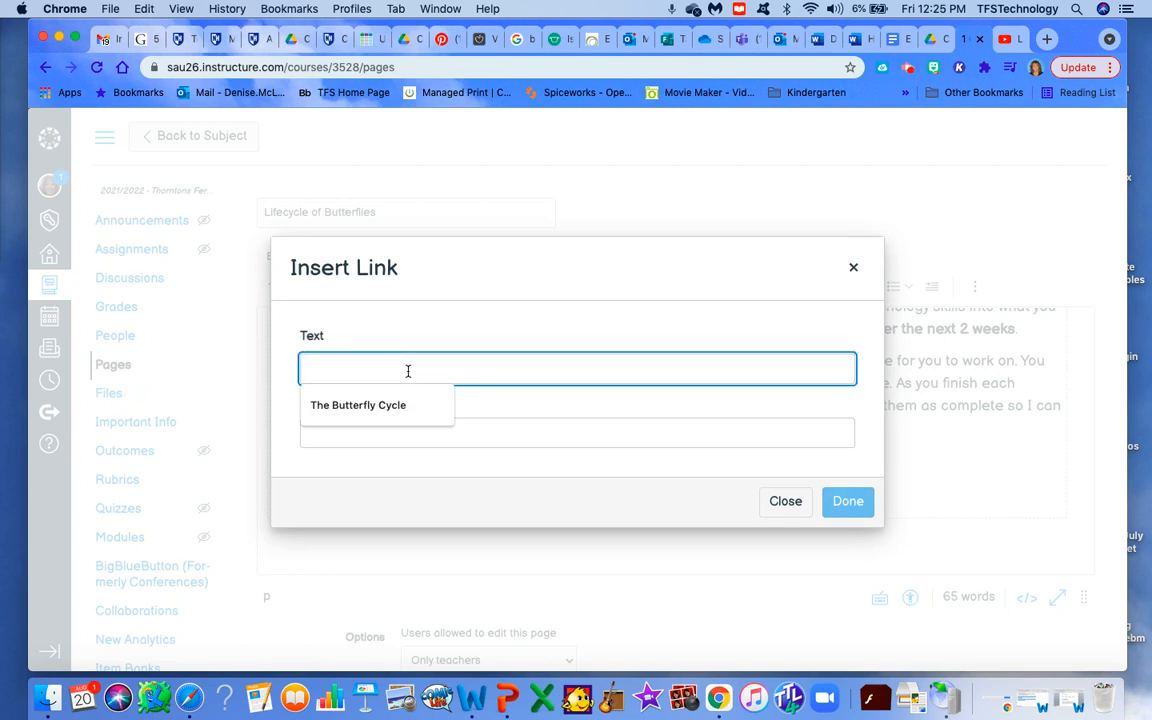
click(402, 405)
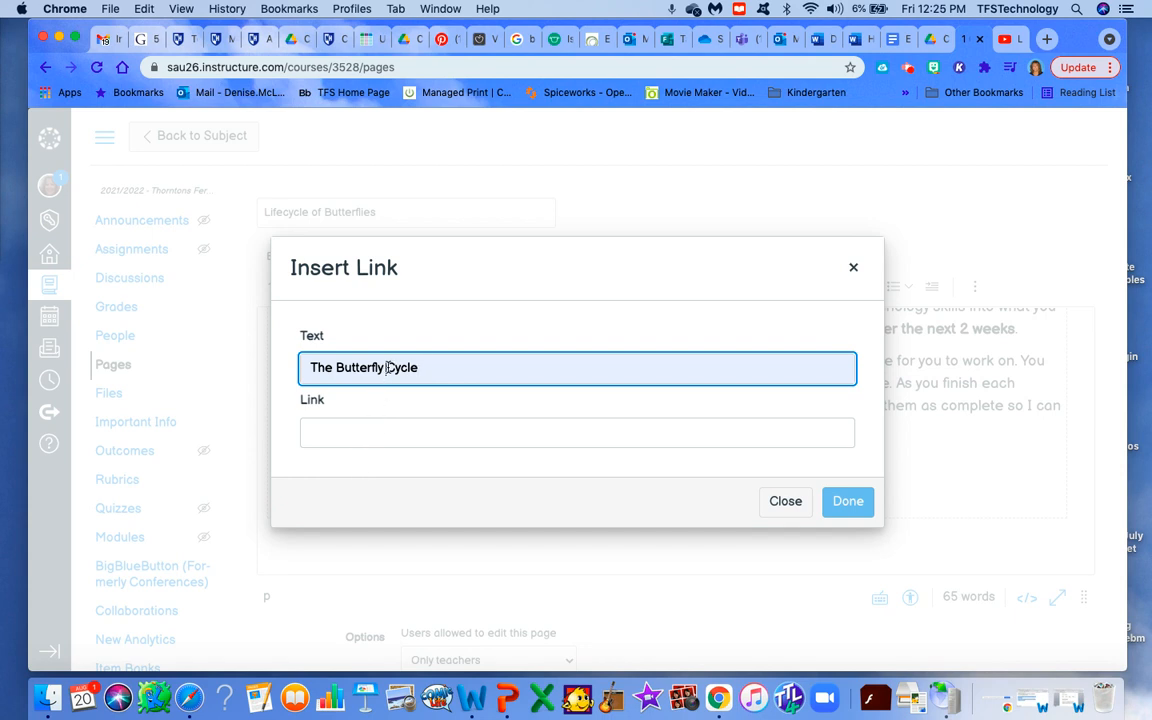
click(388, 367)
text(Life)
key(BackSpace)
text(c)
click(316, 434)
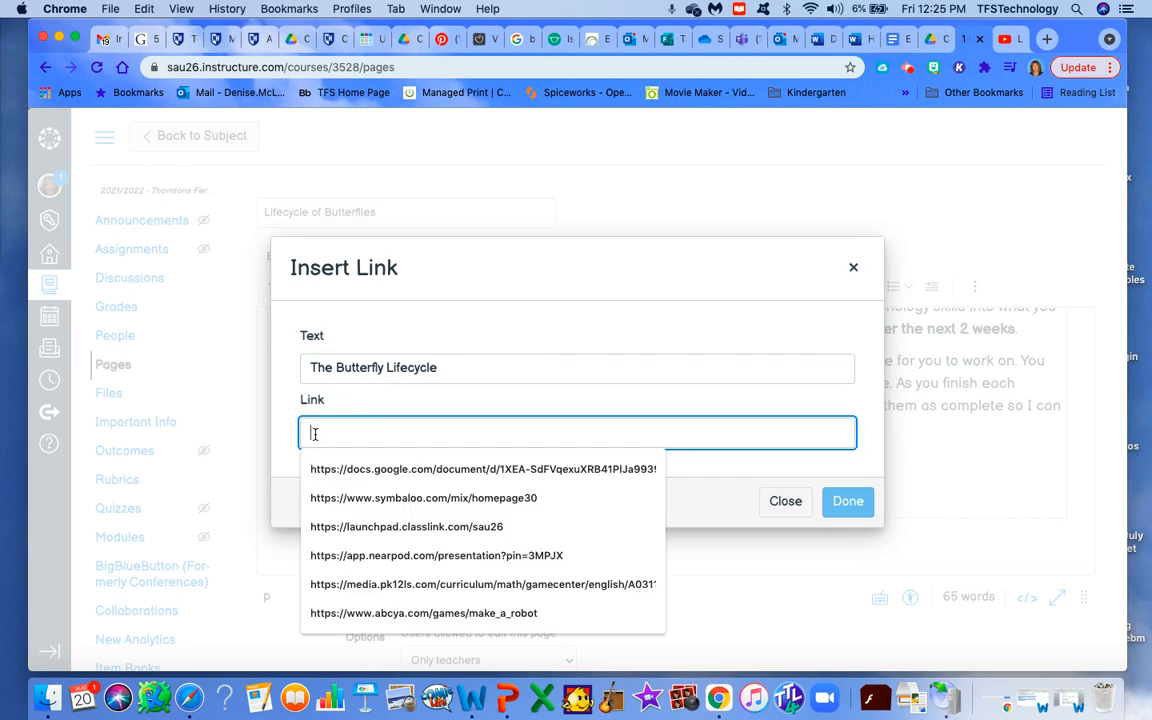
key(super+v)
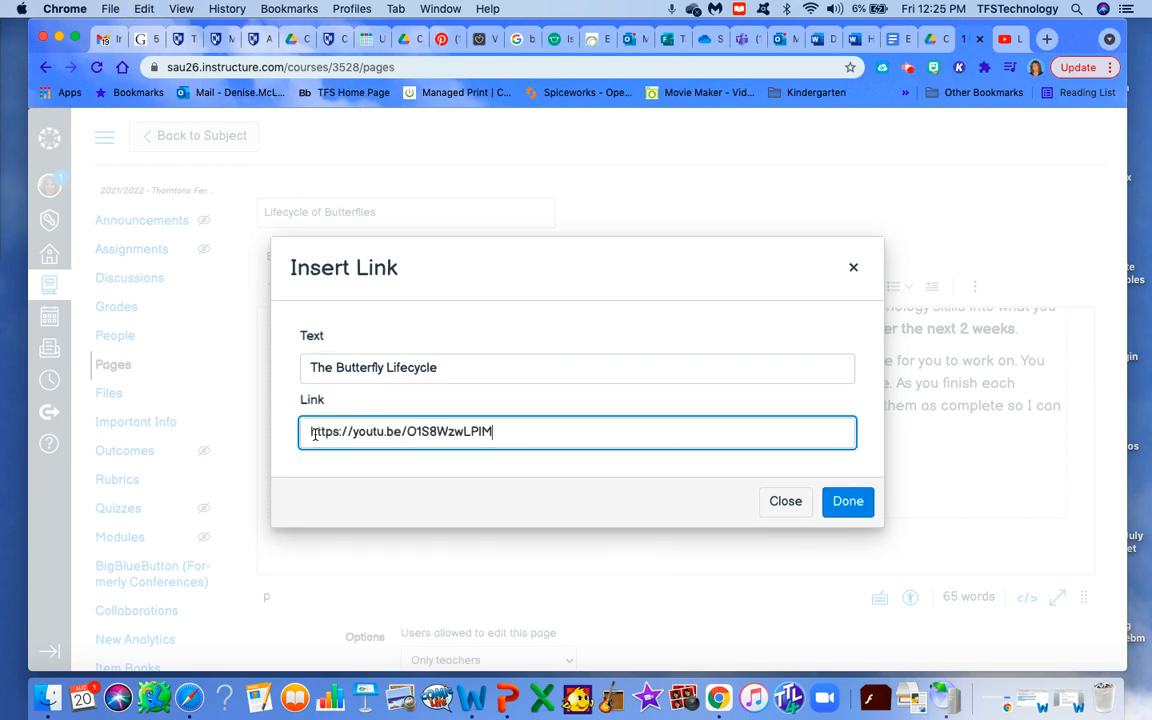
click(850, 502)
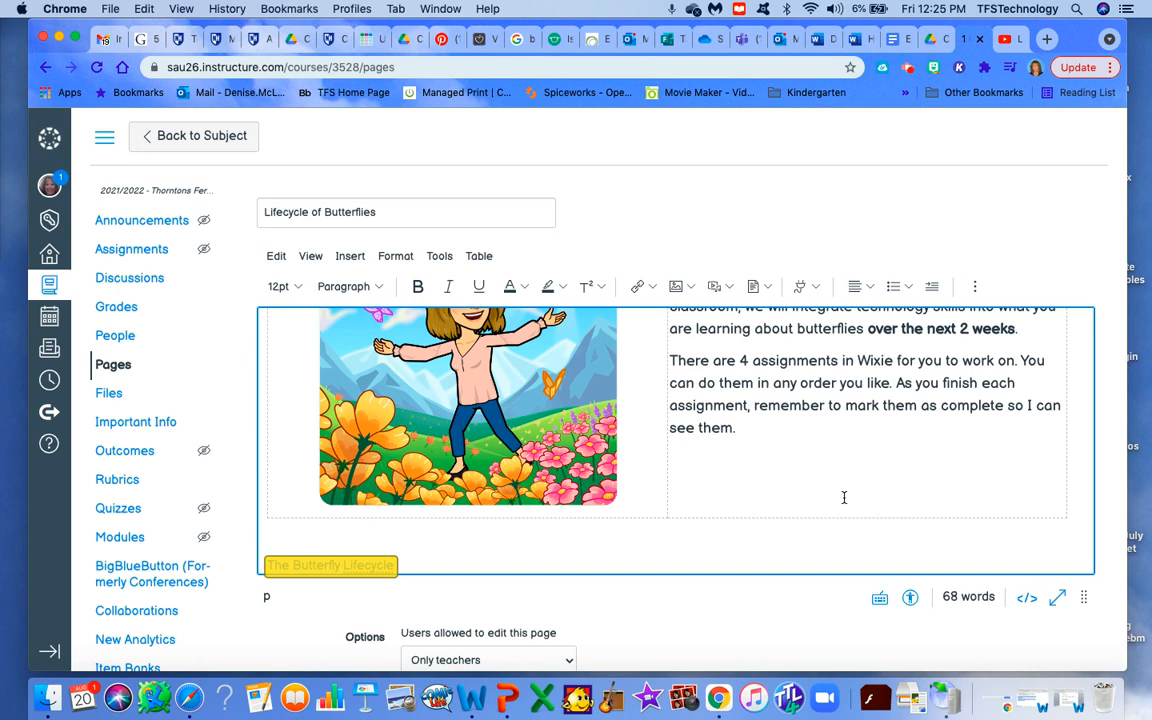
Add a blank line below the "The Butterfly Lifecycle" link
scroll(845, 497, down, 1)
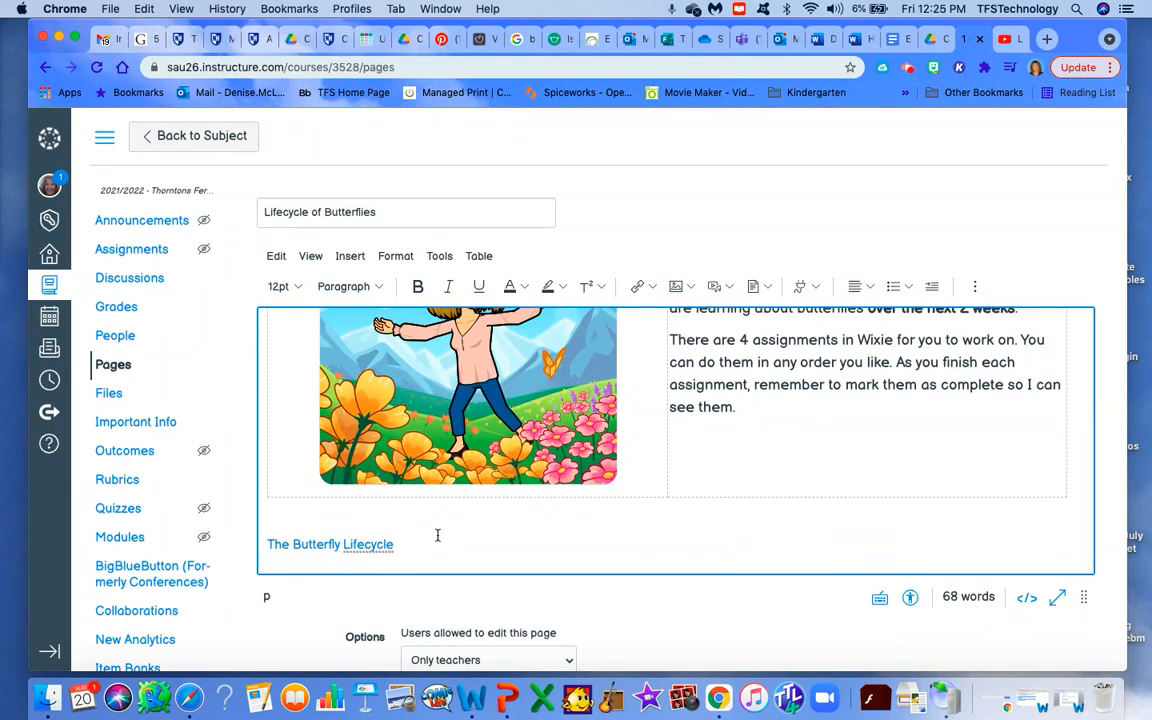
click(341, 545)
click(418, 547)
key(Return)
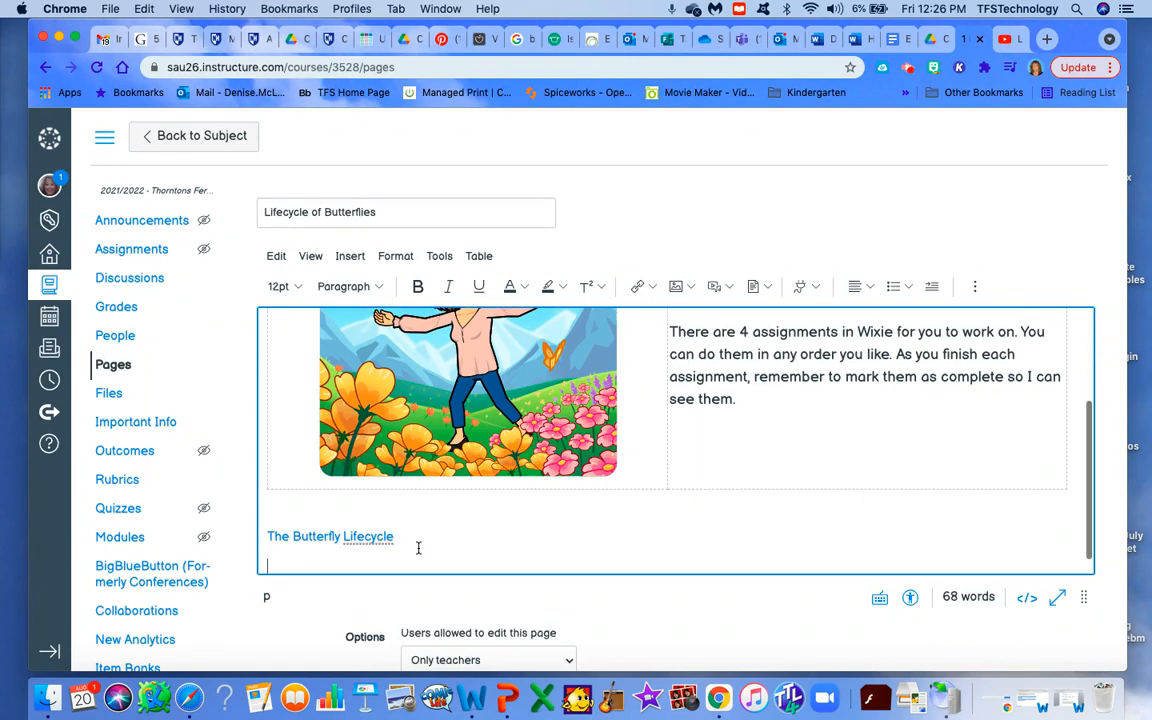
Copy the embed code of the YouTube video "Life Cycle of a Butterfly" and return to the page being edited
click(1004, 39)
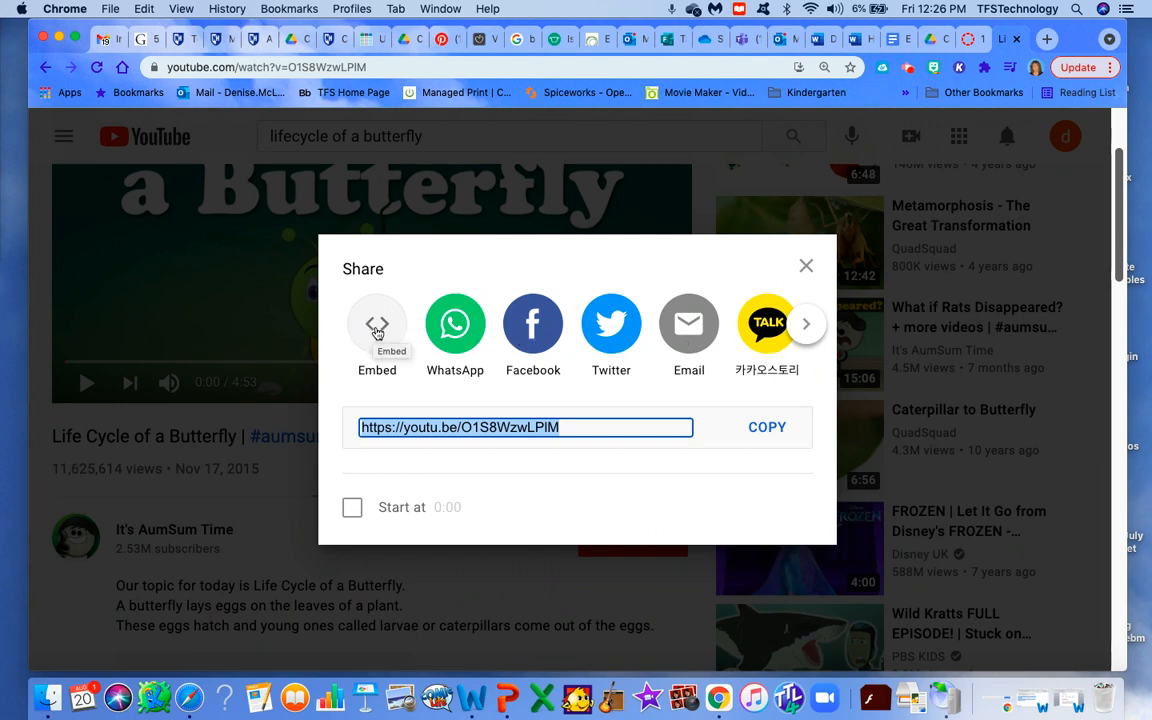
click(377, 332)
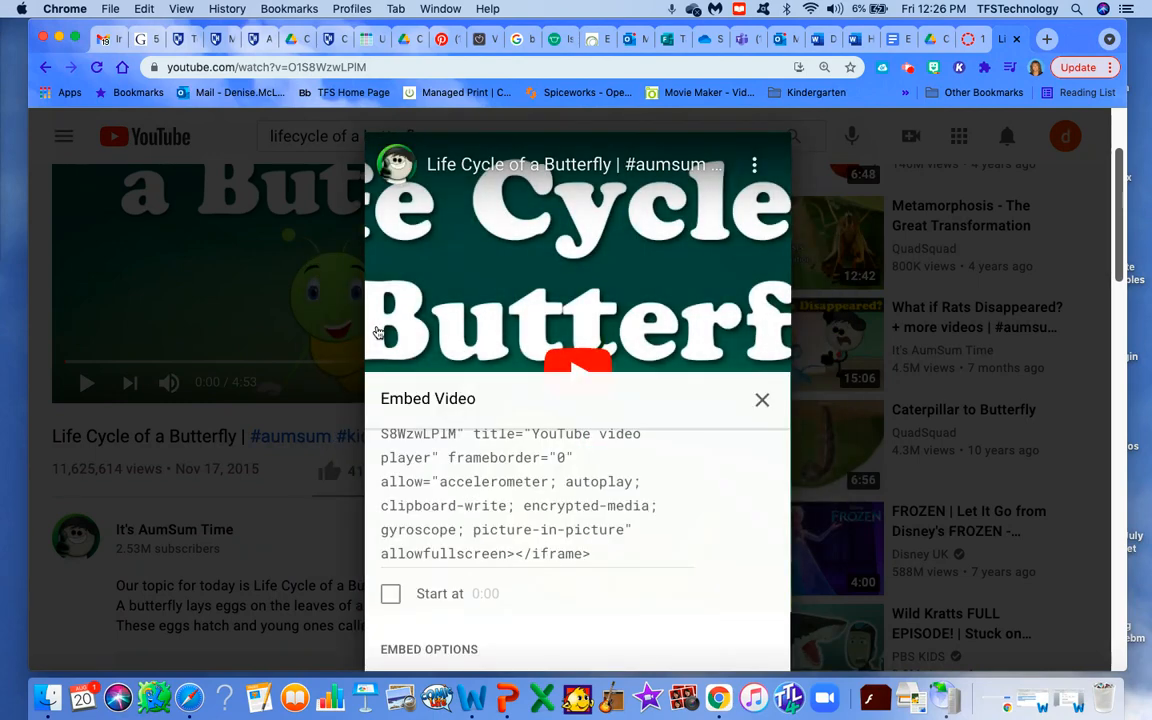
click(450, 494)
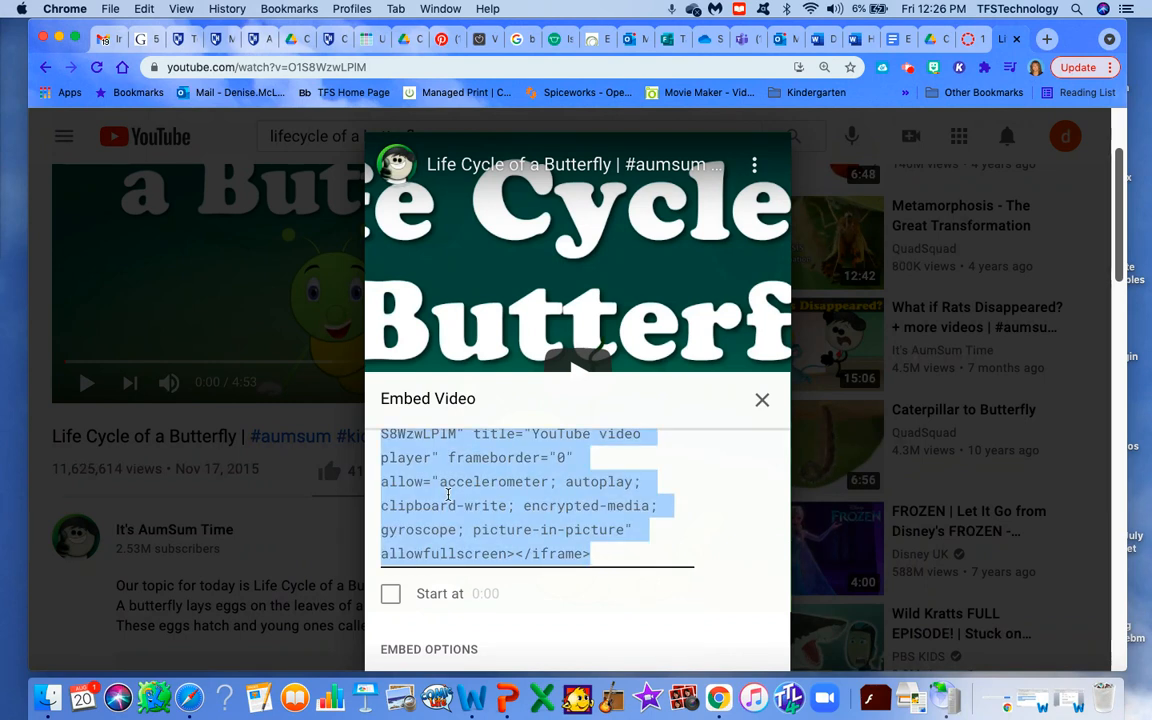
key(super+c)
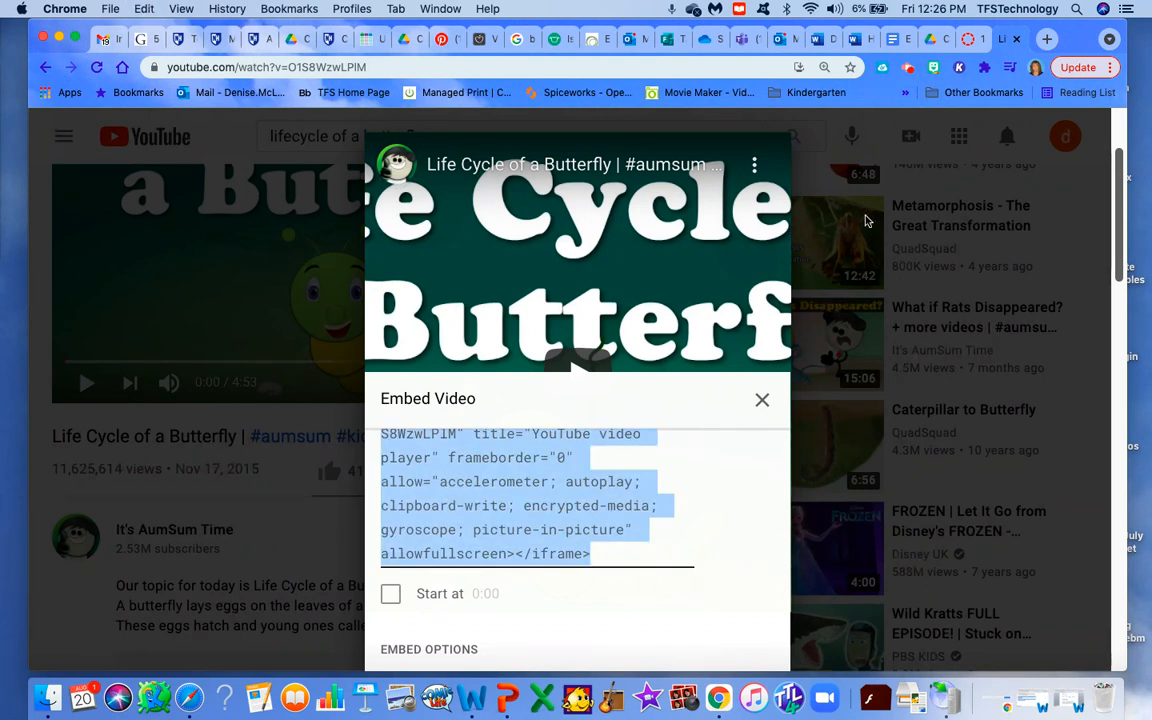
click(968, 39)
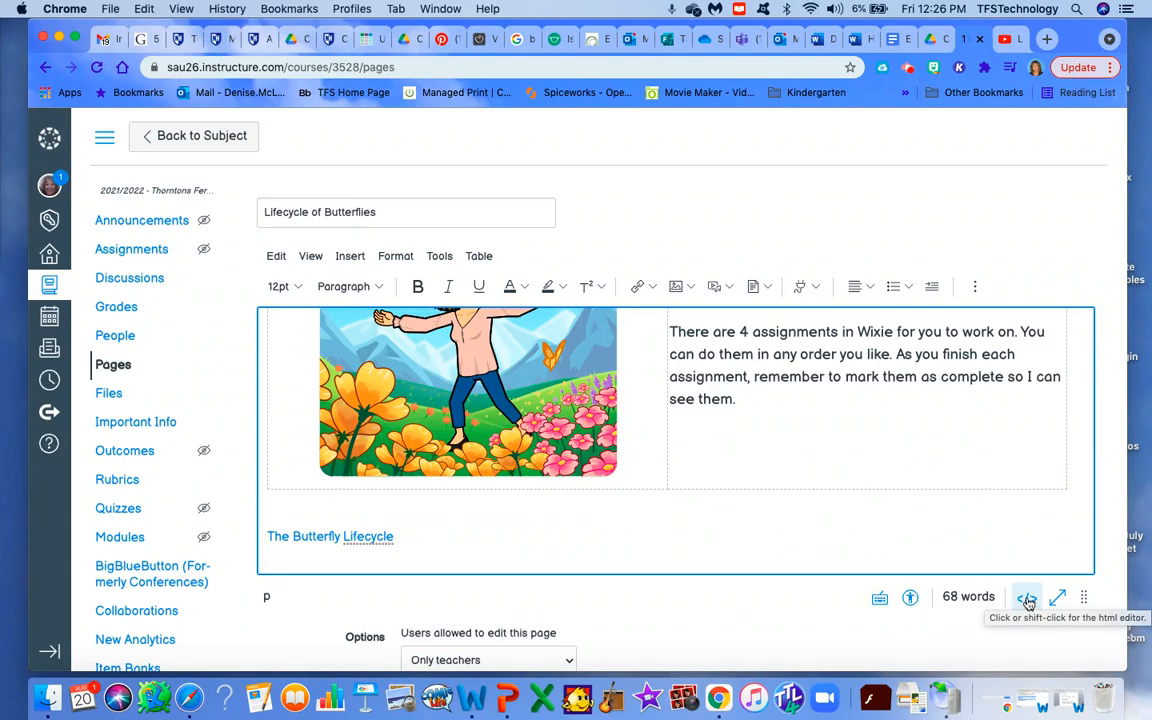
Paste the video's iframe embed code on a new line at the end of the page's HTML and save the page
click(1027, 599)
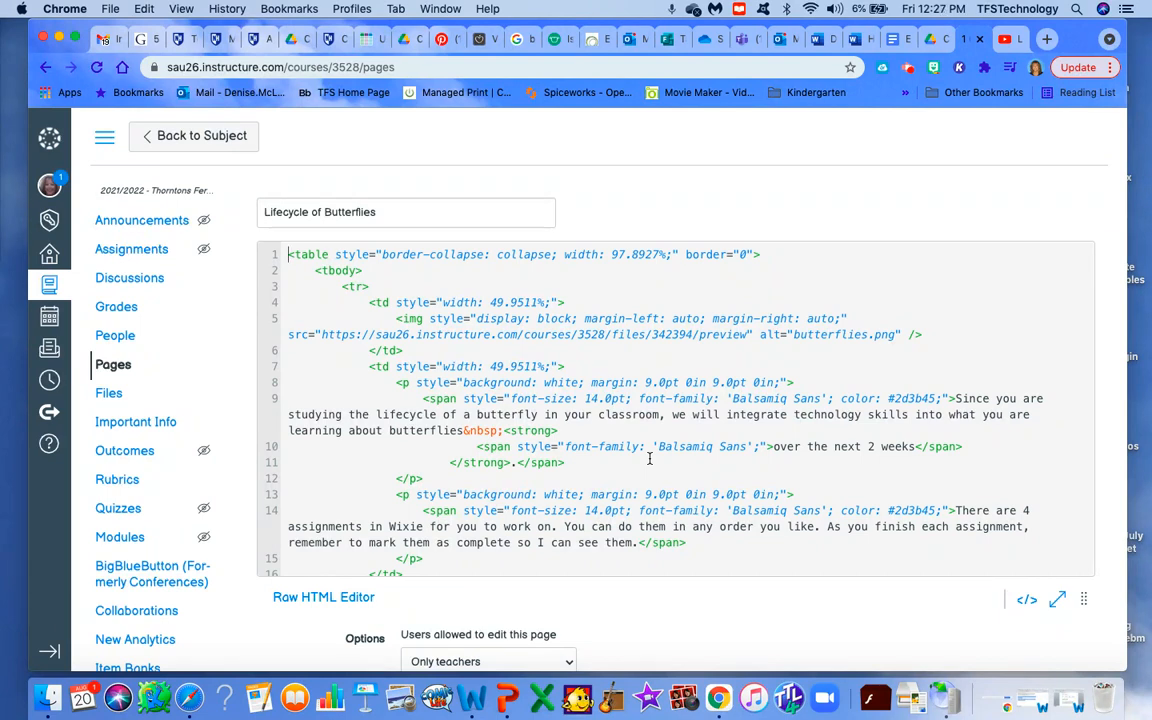
scroll(649, 458, down, 5)
scroll(649, 458, down, 5)
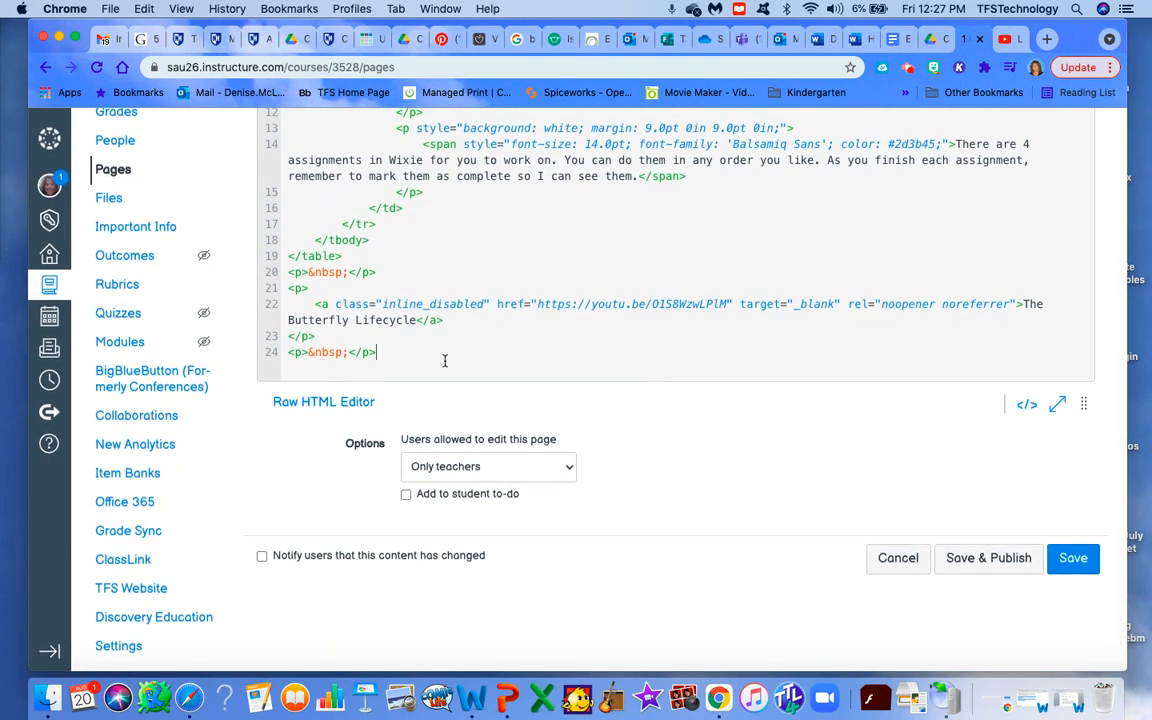
click(445, 360)
key(Return)
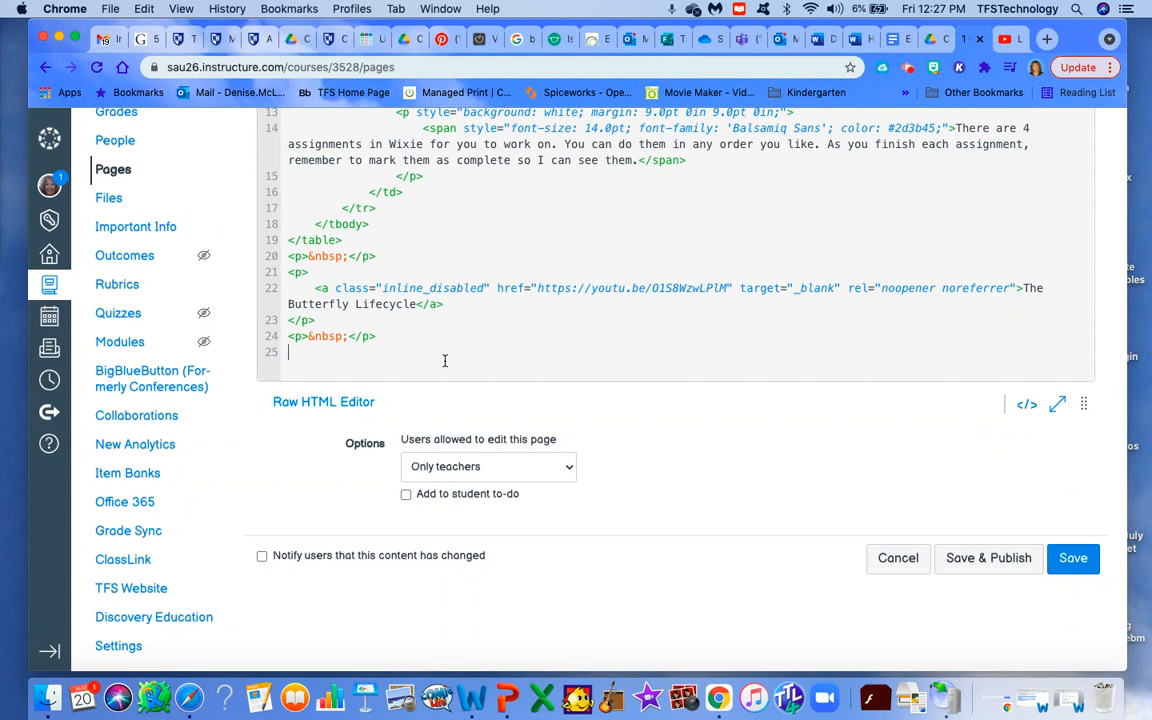
key(cmd+v)
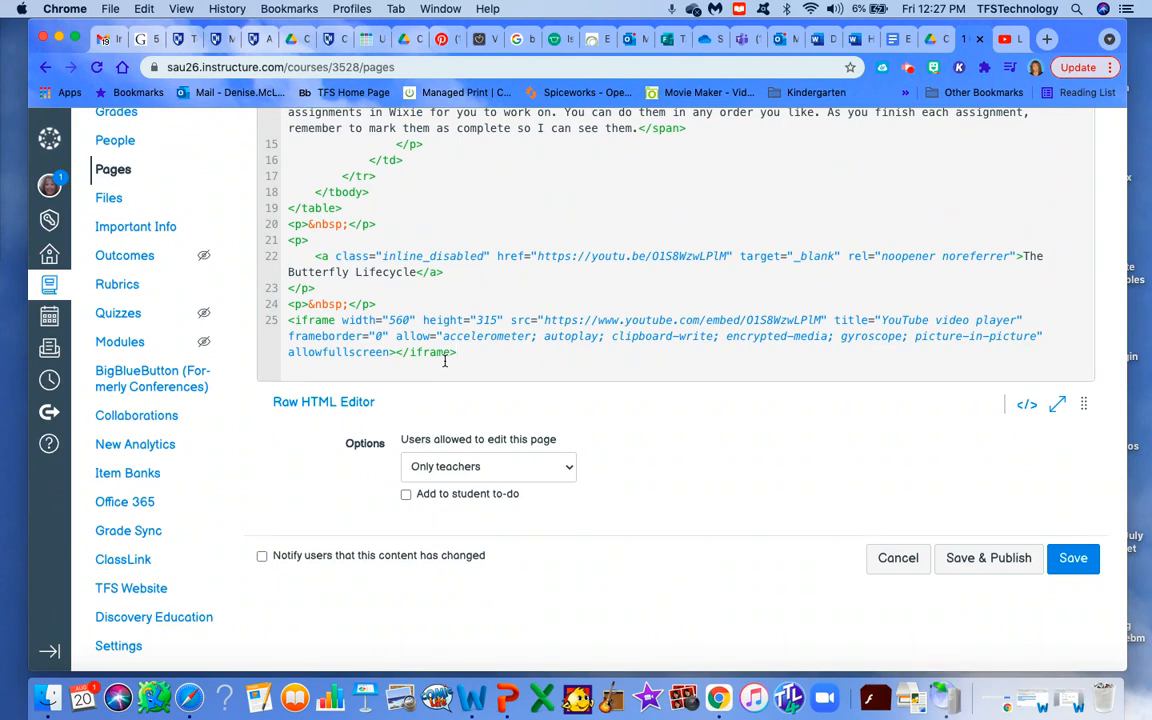
click(1066, 566)
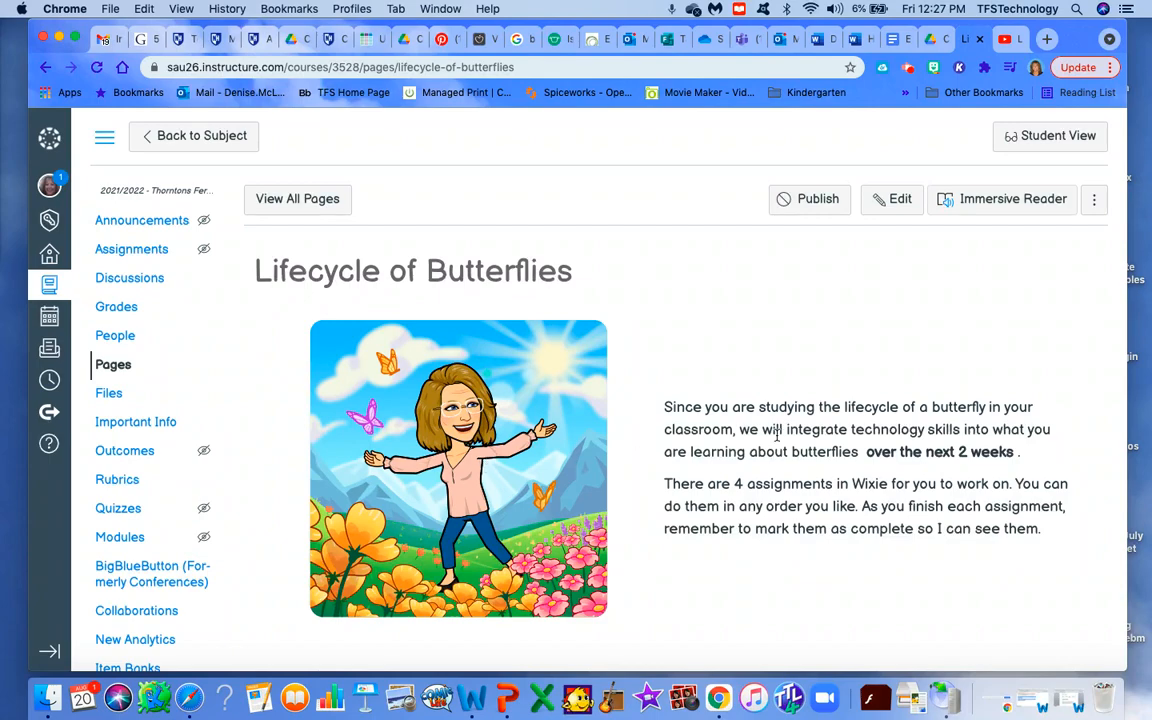
Review the saved page from the title and table down to the link and embedded video
scroll(822, 500, down, 3)
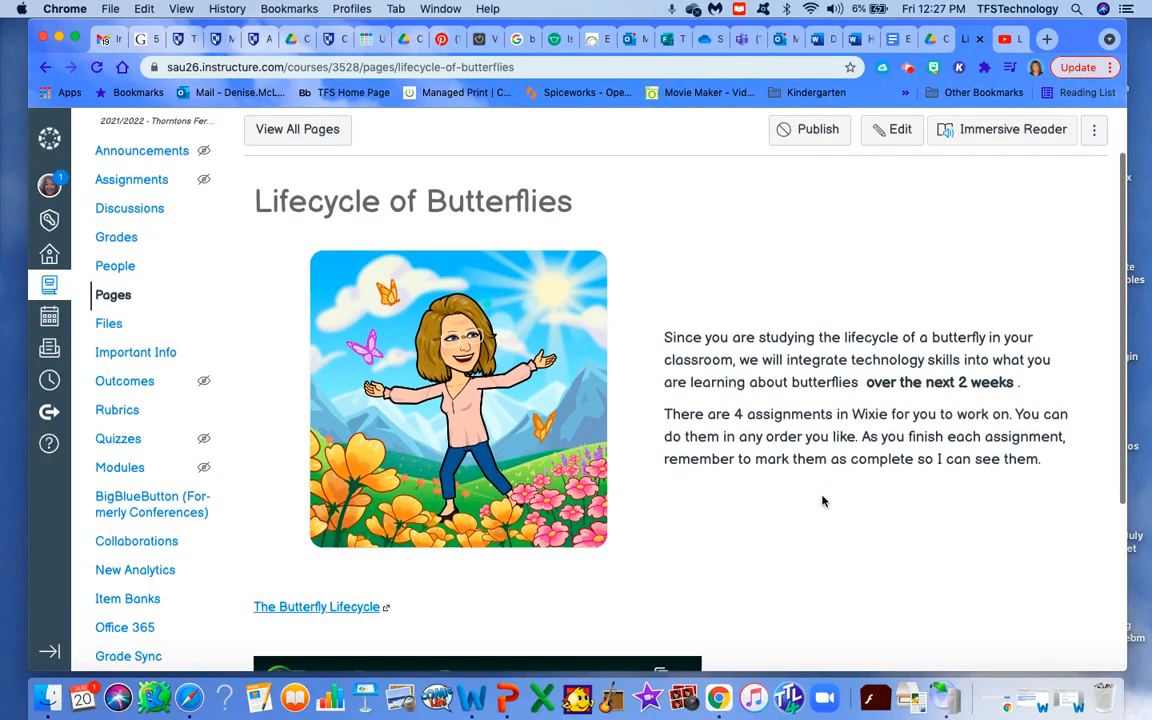
scroll(822, 500, down, 3)
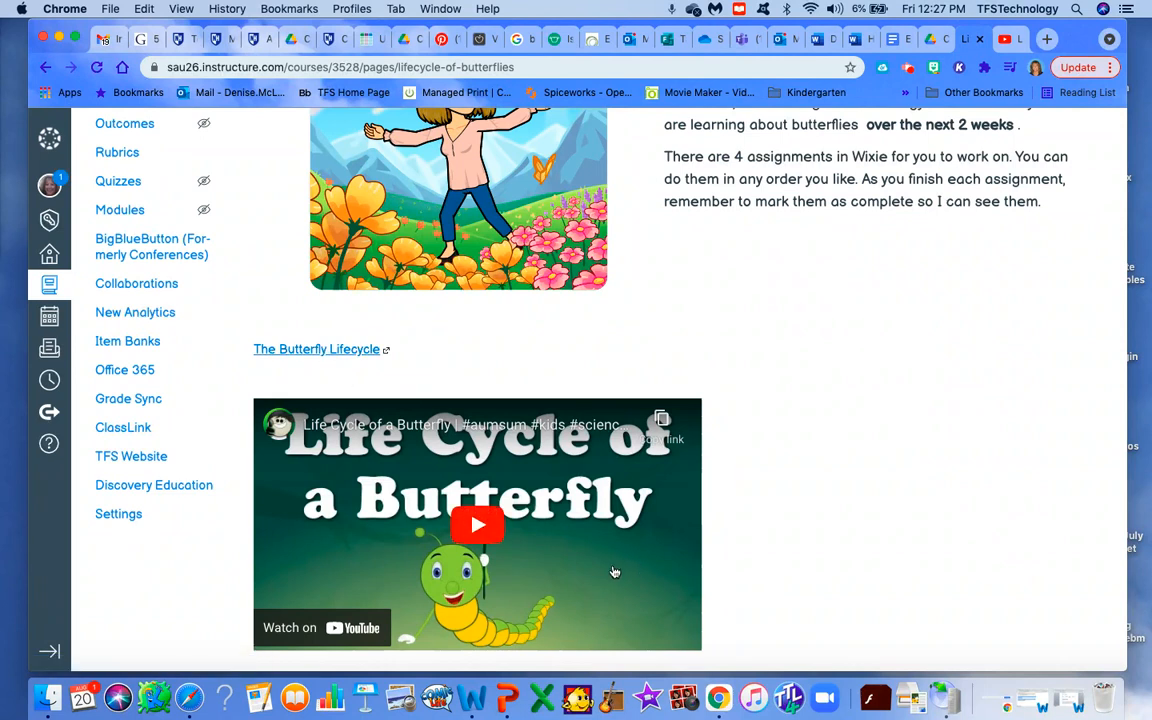
scroll(614, 572, down, 1)
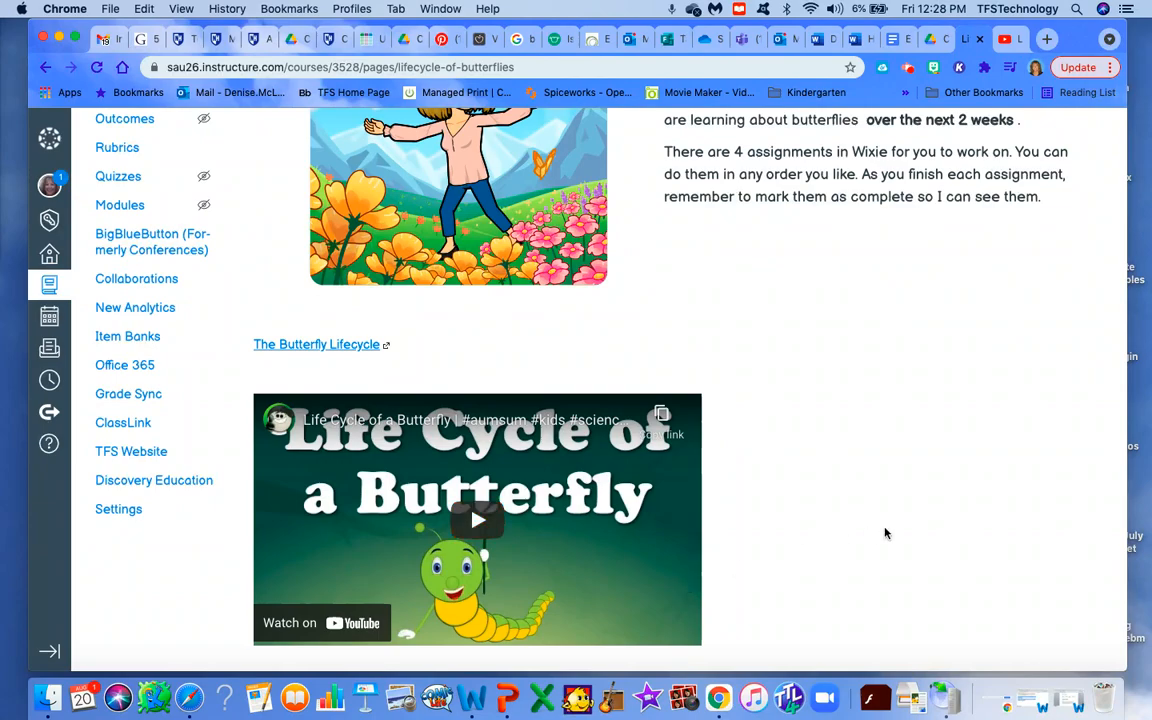
scroll(885, 532, up, 5)
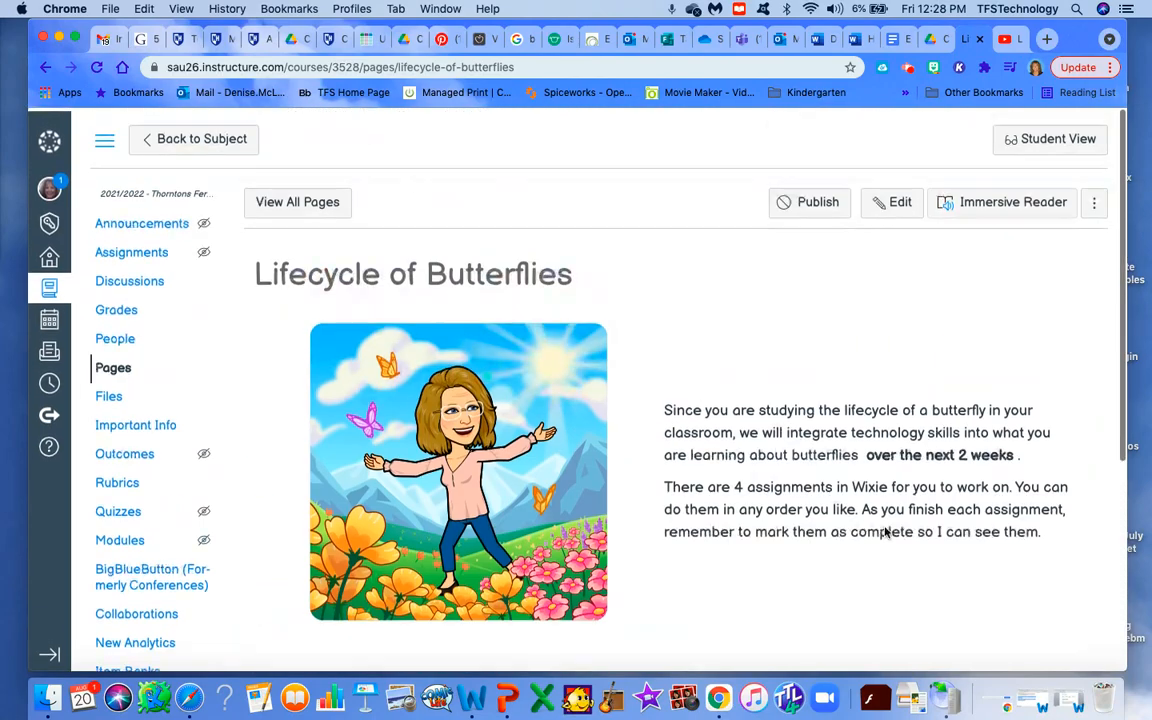
scroll(885, 532, down, 5)
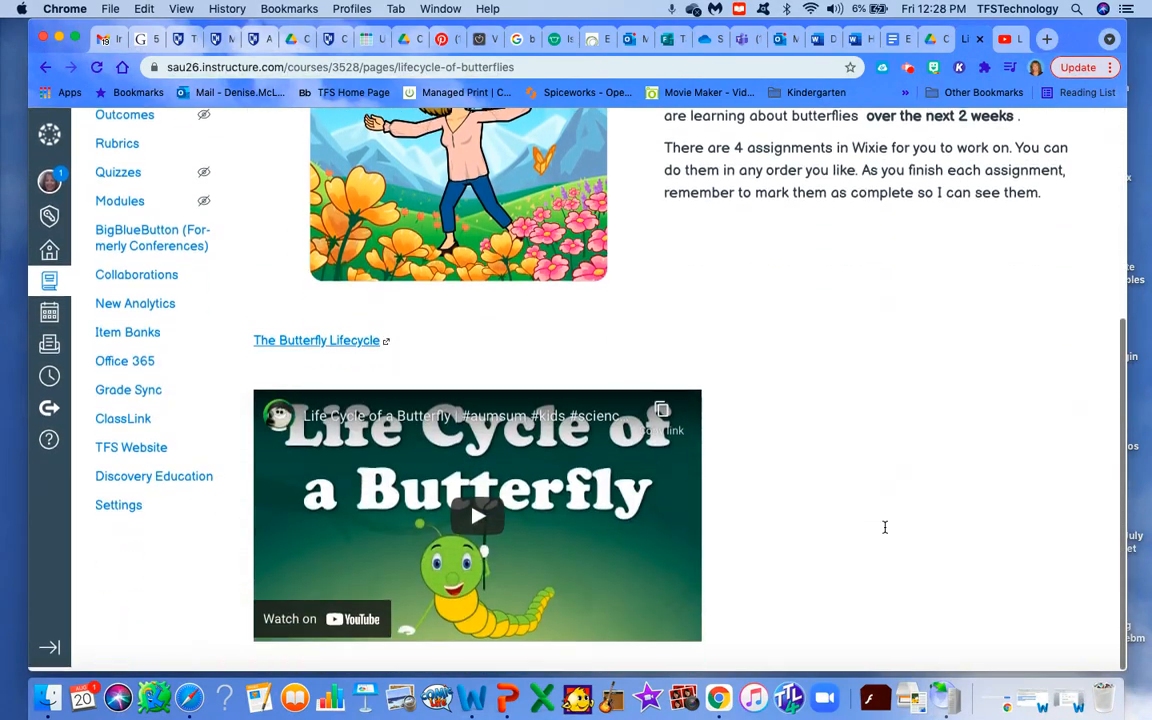
scroll(885, 532, up, 5)
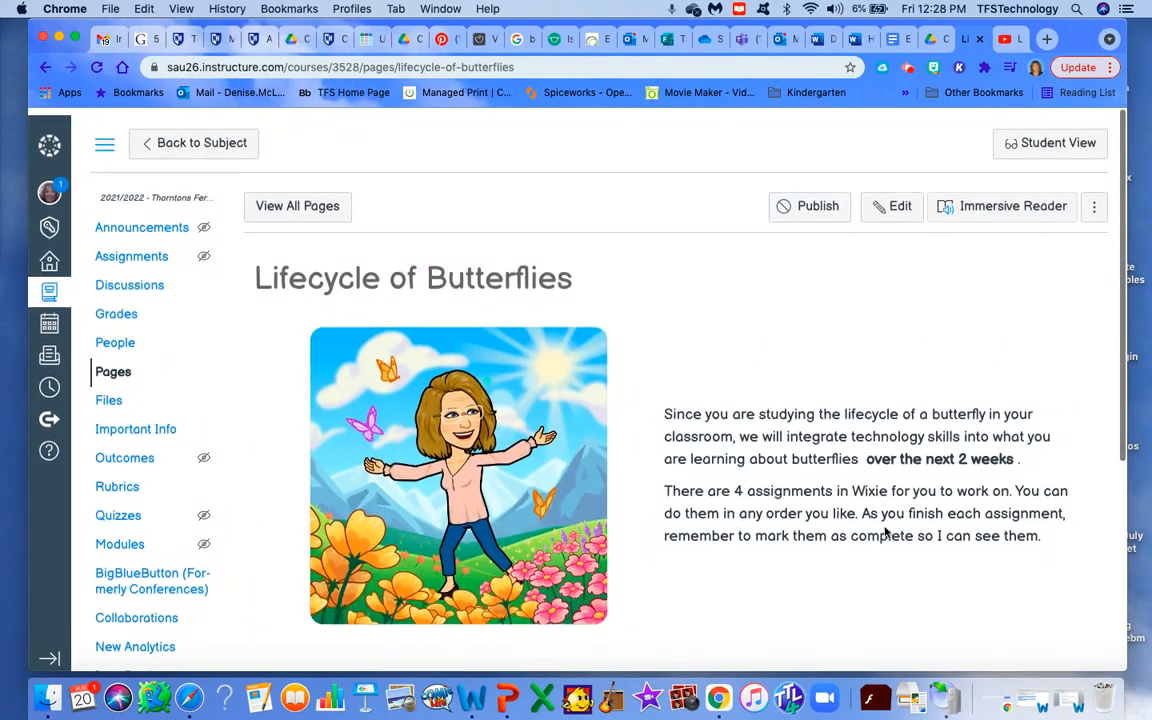